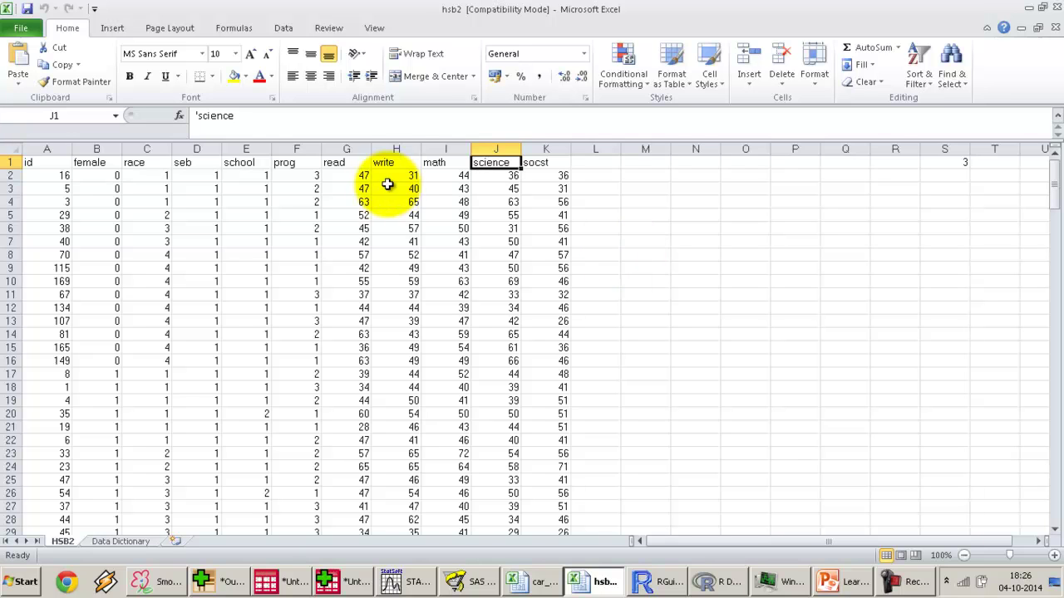
Look over the read through socst columns of hsb2 in Excel, then bring up the blank SmoothDraw canvas
drag(347, 148, 545, 148)
click(488, 226)
click(359, 166)
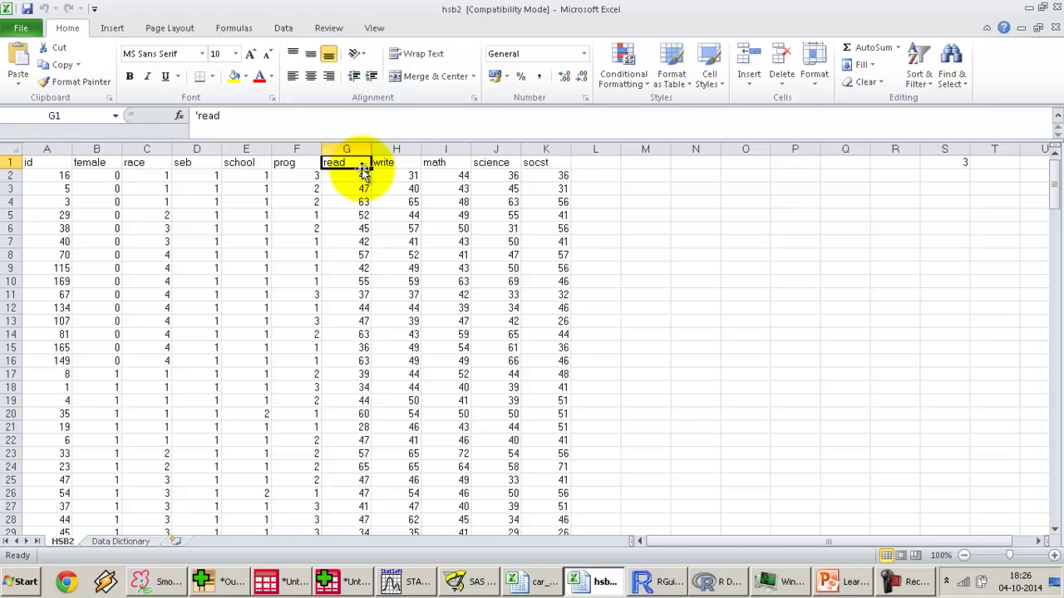
click(158, 582)
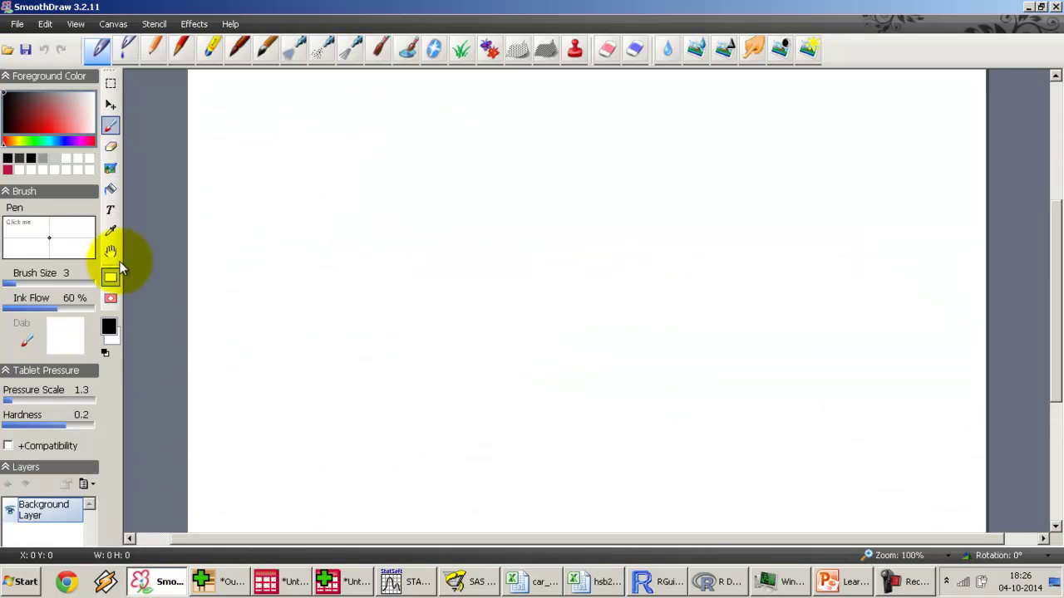
Handwrite x = Age and draw a table frame with a numbered R column
click(642, 405)
drag(662, 357, 691, 361)
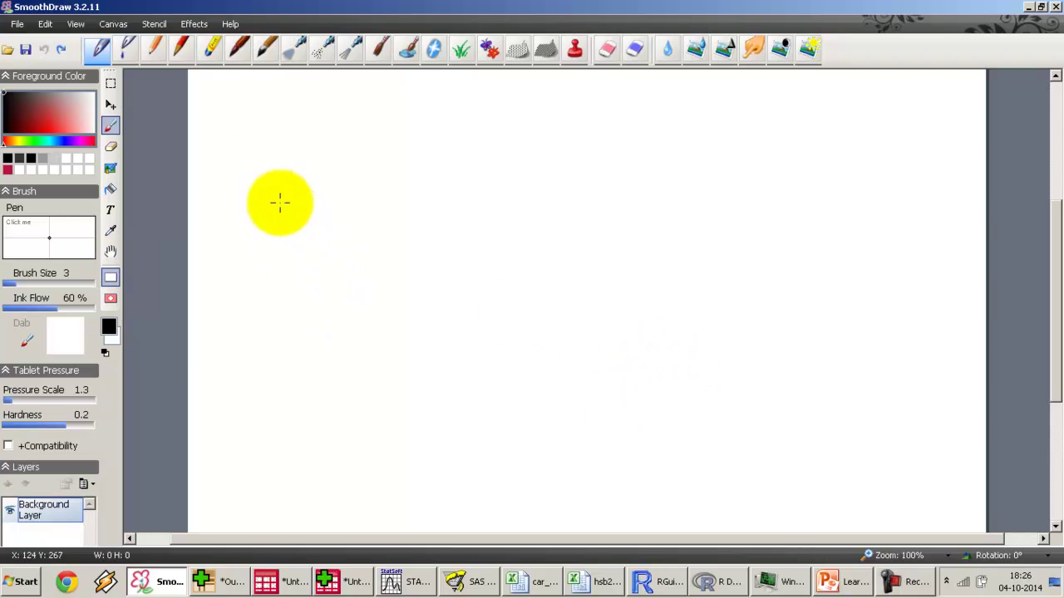
mouse_move(227, 142)
mouse_down()
mouse_move(259, 169)
mouse_move(269, 154)
mouse_move(316, 151)
mouse_move(328, 170)
mouse_move(356, 137)
mouse_up()
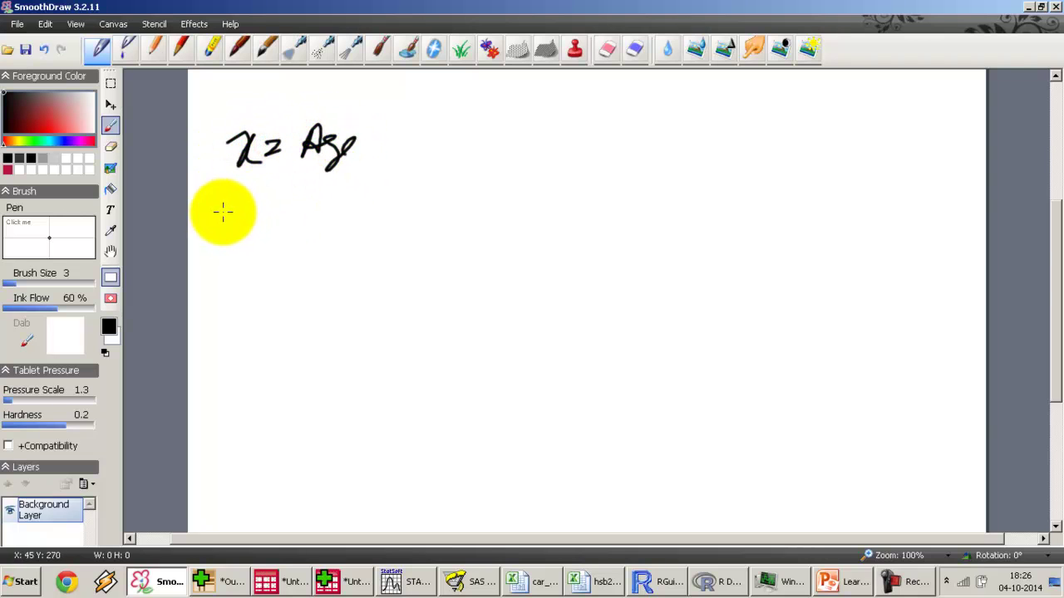
drag(269, 181, 288, 468)
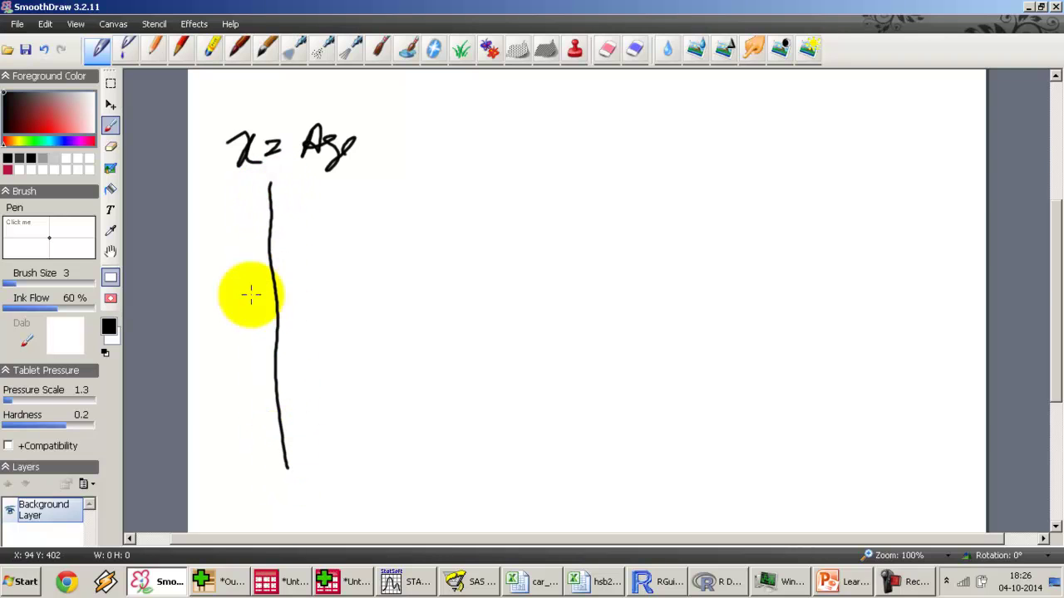
drag(204, 225, 322, 222)
mouse_move(214, 213)
mouse_down()
mouse_move(236, 221)
mouse_move(221, 262)
mouse_move(241, 307)
mouse_move(222, 361)
mouse_up()
drag(229, 384, 257, 457)
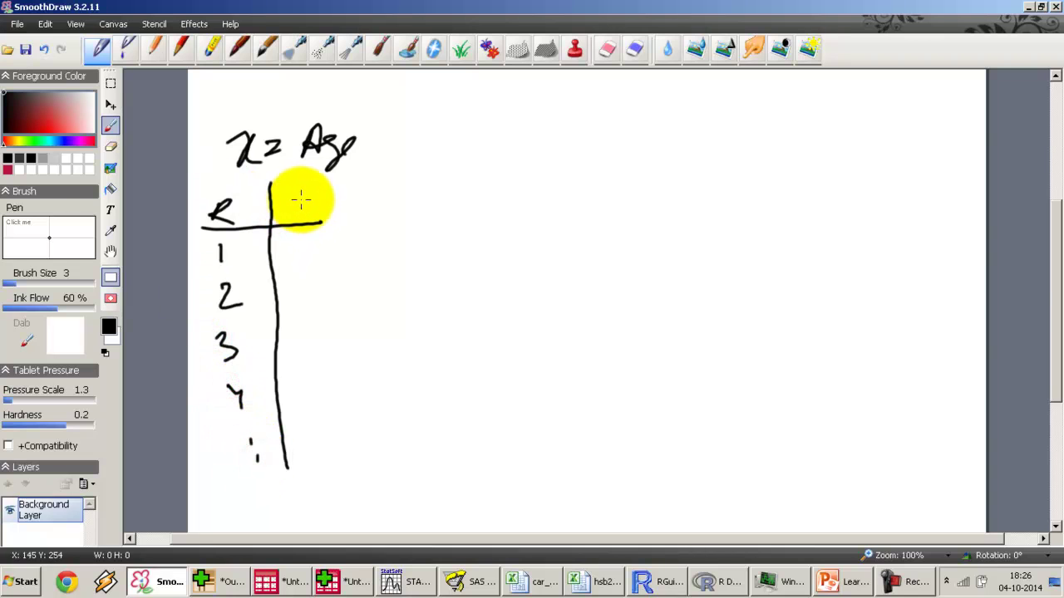
Fill the Age(x) column with 15, 14, 17, 10, 12 and sketch a pair of axes
mouse_move(307, 207)
mouse_down()
mouse_move(332, 213)
mouse_move(368, 191)
mouse_move(382, 212)
mouse_up()
mouse_move(318, 236)
mouse_down()
mouse_move(319, 256)
mouse_move(337, 259)
mouse_move(348, 237)
mouse_up()
mouse_move(305, 270)
mouse_down()
mouse_move(305, 291)
mouse_move(333, 287)
mouse_up()
mouse_move(329, 274)
mouse_down()
mouse_move(313, 340)
mouse_move(341, 347)
mouse_move(317, 389)
mouse_move(344, 370)
mouse_up()
mouse_move(328, 415)
mouse_down()
mouse_move(329, 437)
mouse_move(365, 434)
mouse_up()
click(335, 472)
click(340, 491)
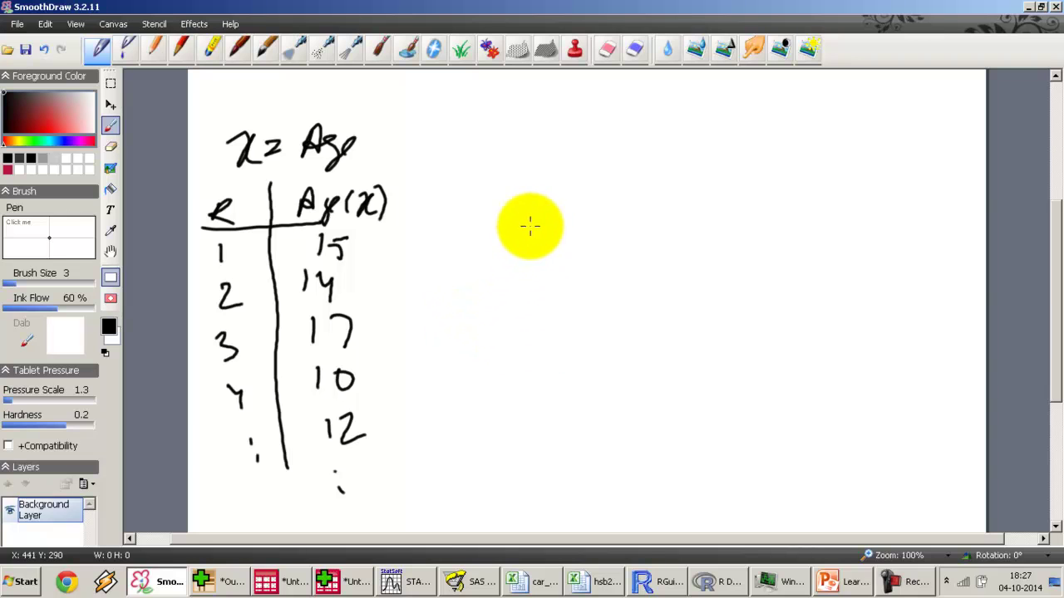
drag(501, 183, 508, 381)
drag(467, 350, 746, 347)
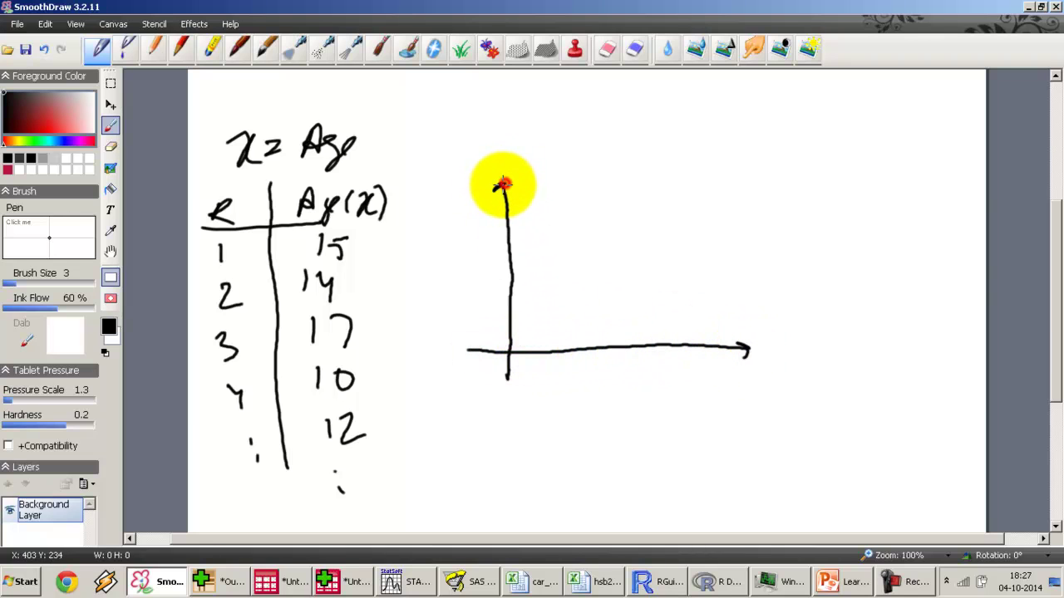
Add the vertical arrowhead and mark the x-axis 0, 5, 10, 15, 20
drag(502, 182, 509, 193)
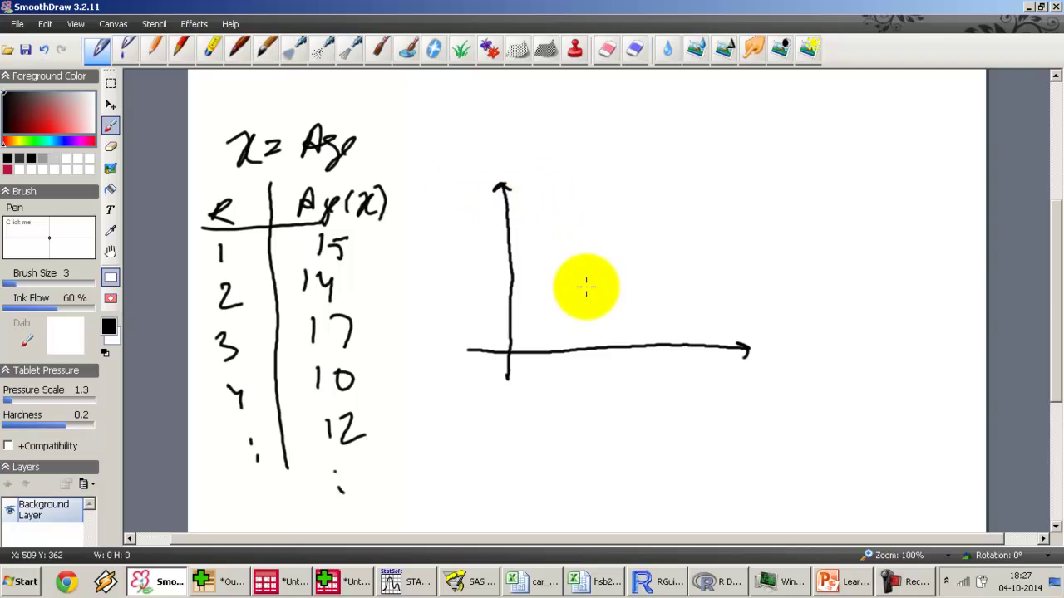
click(502, 357)
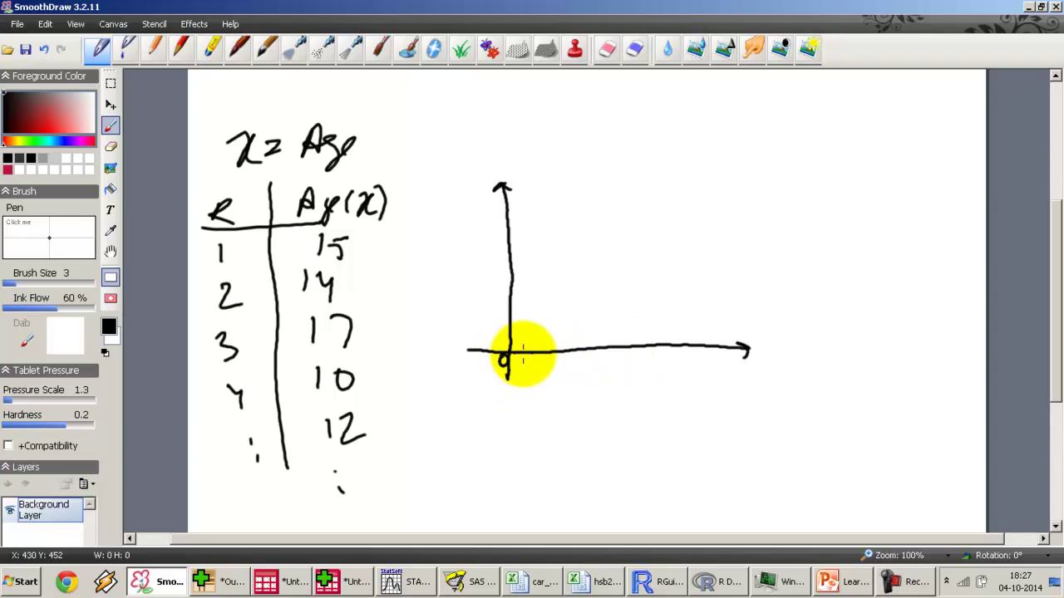
drag(543, 348, 540, 387)
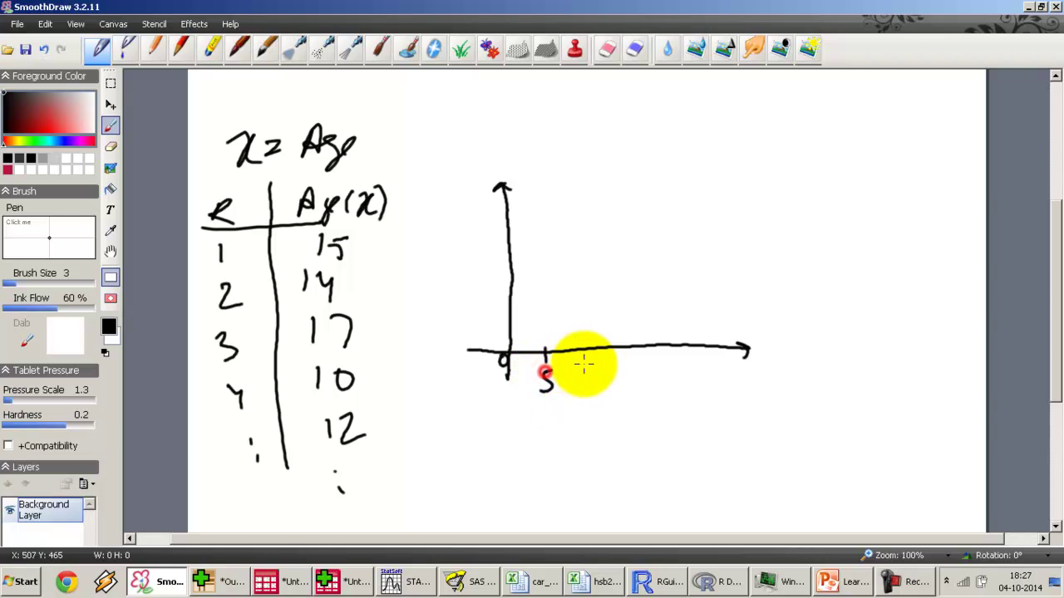
mouse_move(592, 349)
mouse_down()
mouse_move(588, 391)
mouse_move(603, 385)
mouse_up()
mouse_move(640, 347)
mouse_down()
mouse_move(635, 379)
mouse_move(654, 392)
mouse_move(658, 375)
mouse_move(688, 364)
mouse_up()
drag(686, 374, 699, 388)
drag(711, 376, 711, 375)
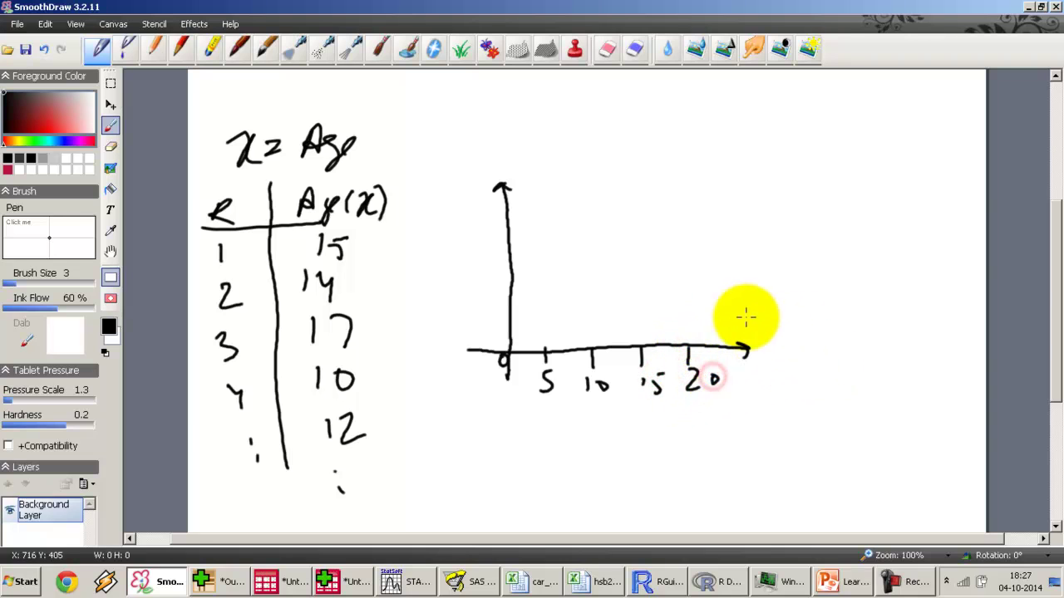
Label the vertical axis y(f), tick it, and draw the age histogram bars
mouse_move(442, 249)
mouse_down()
mouse_move(479, 283)
mouse_move(472, 293)
mouse_move(479, 300)
mouse_move(482, 280)
mouse_move(480, 314)
mouse_up()
drag(490, 272, 492, 304)
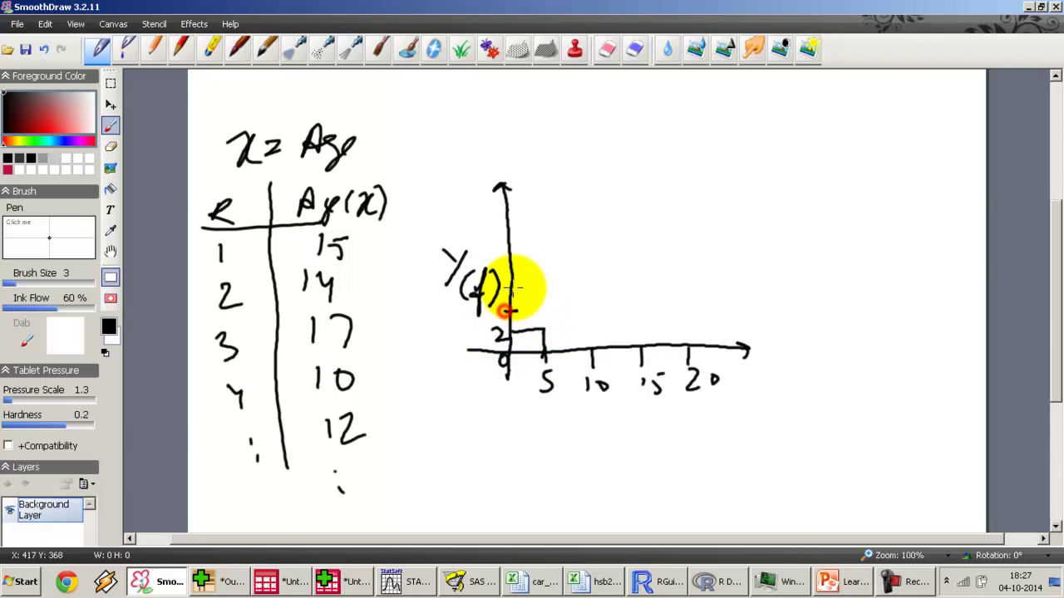
drag(498, 238, 512, 236)
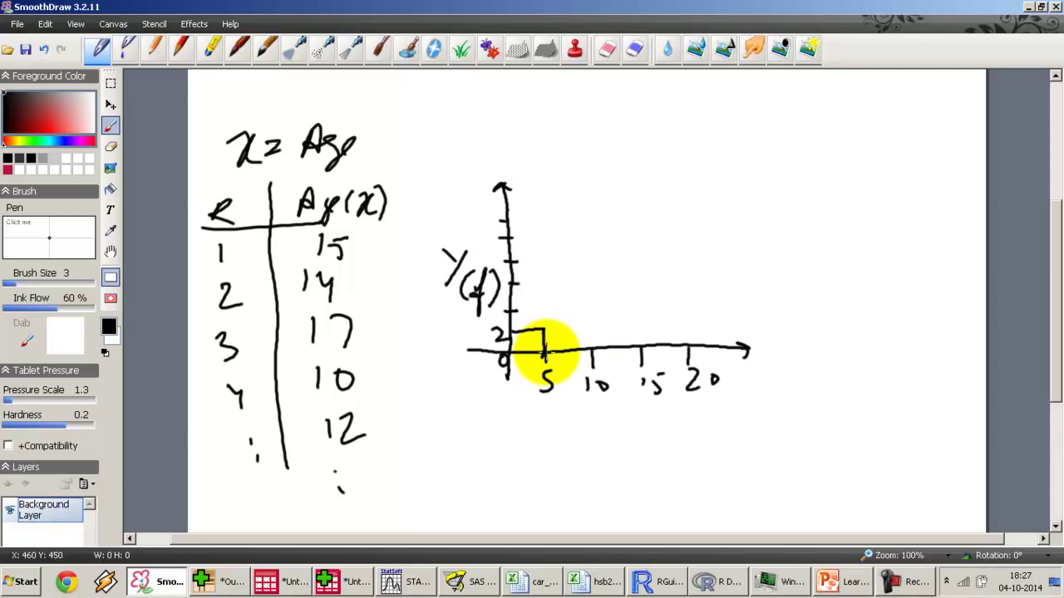
mouse_move(545, 309)
mouse_down()
mouse_move(549, 299)
mouse_move(592, 300)
mouse_move(590, 349)
mouse_up()
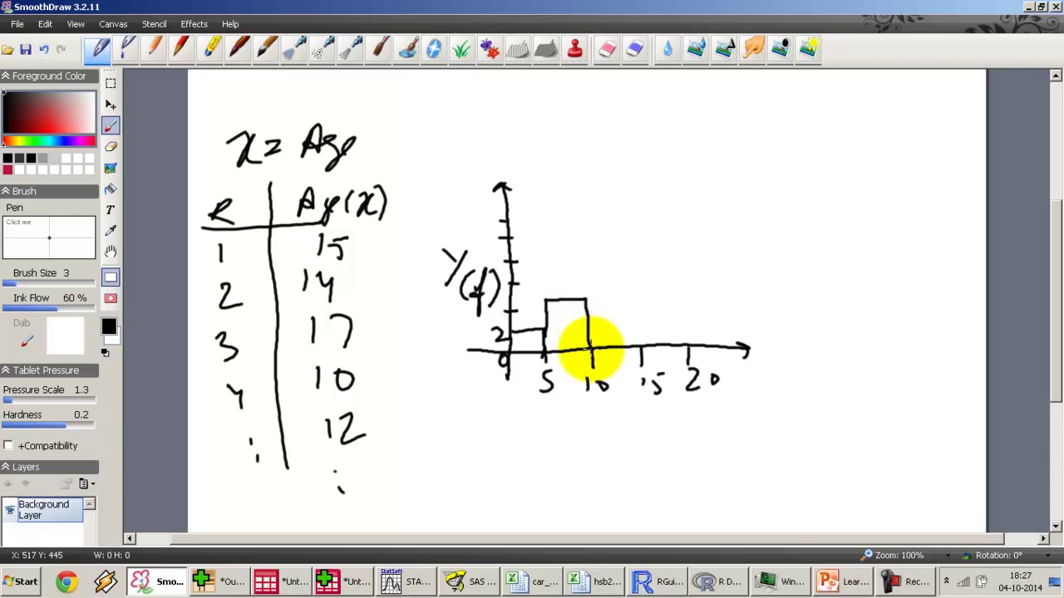
mouse_move(587, 300)
mouse_down()
mouse_move(583, 270)
mouse_move(632, 272)
mouse_move(639, 354)
mouse_up()
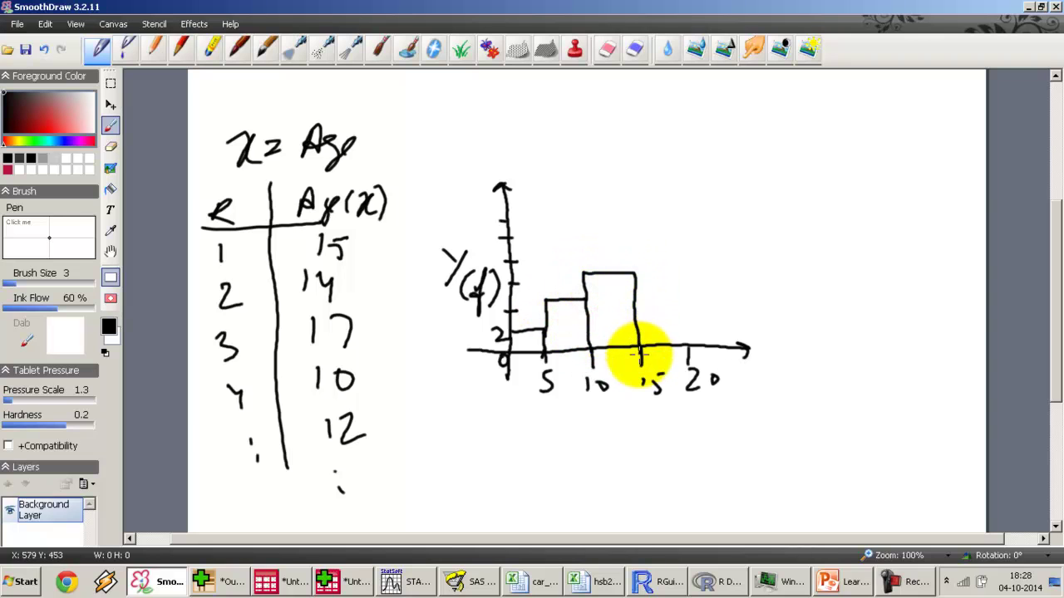
mouse_move(635, 295)
mouse_down()
mouse_move(677, 297)
mouse_move(687, 349)
mouse_move(716, 359)
mouse_up()
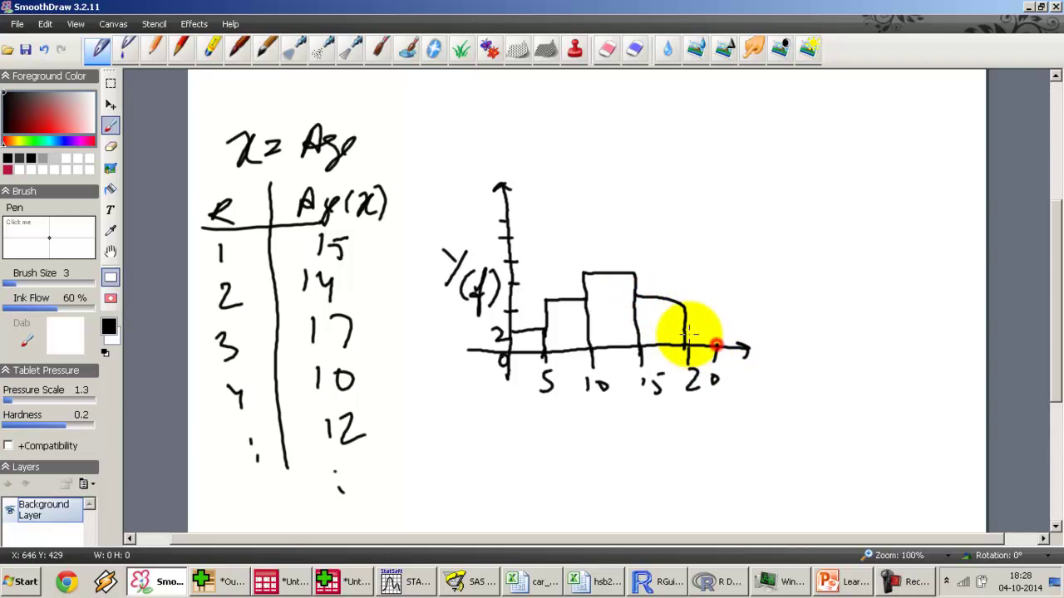
drag(688, 325, 721, 349)
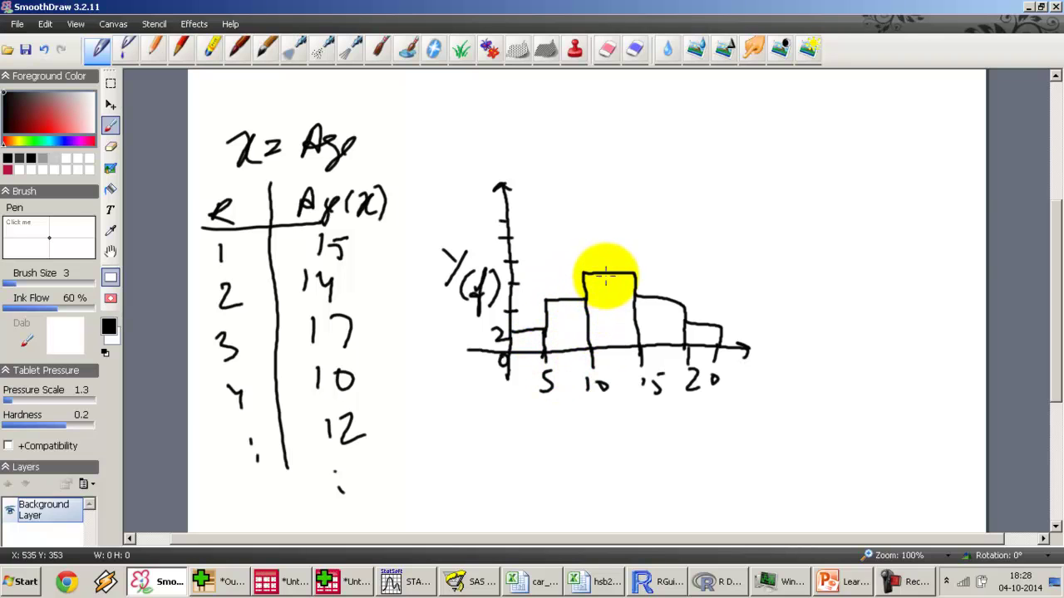
Link the tallest 10–15 bar to the frequency axis, circle its top, and sketch a second pair of axes
drag(576, 275, 512, 273)
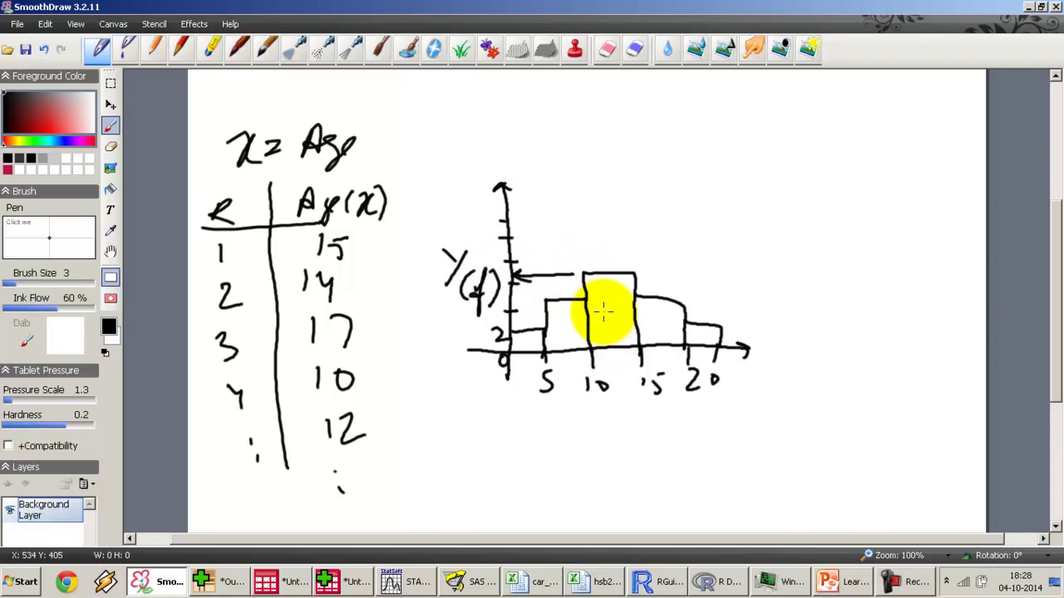
mouse_move(579, 279)
mouse_down()
mouse_move(611, 289)
mouse_move(653, 275)
mouse_move(607, 250)
mouse_move(592, 273)
mouse_up()
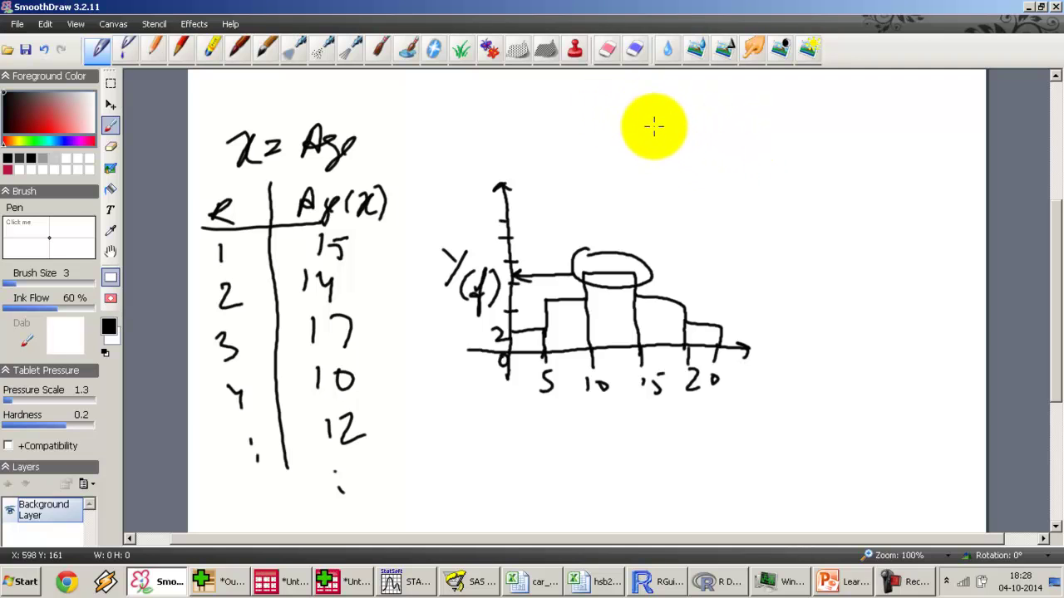
drag(621, 96, 620, 244)
drag(559, 205, 911, 219)
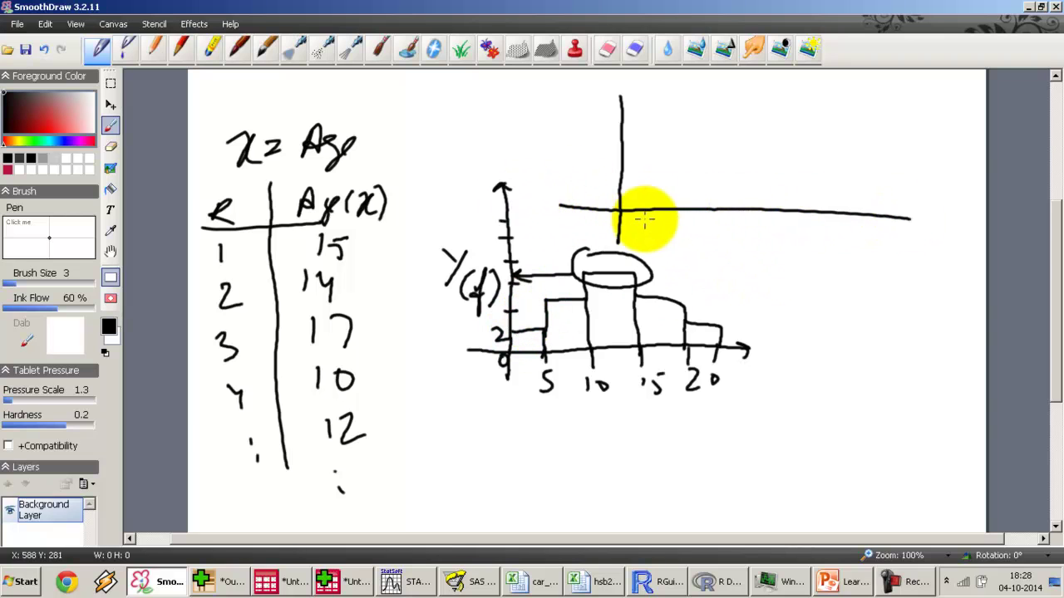
Sketch a peaked curve labelled x1 and a flatter curve labelled x2
mouse_move(619, 205)
mouse_down()
mouse_move(659, 196)
mouse_move(702, 150)
mouse_move(736, 145)
mouse_move(764, 197)
mouse_move(798, 214)
mouse_up()
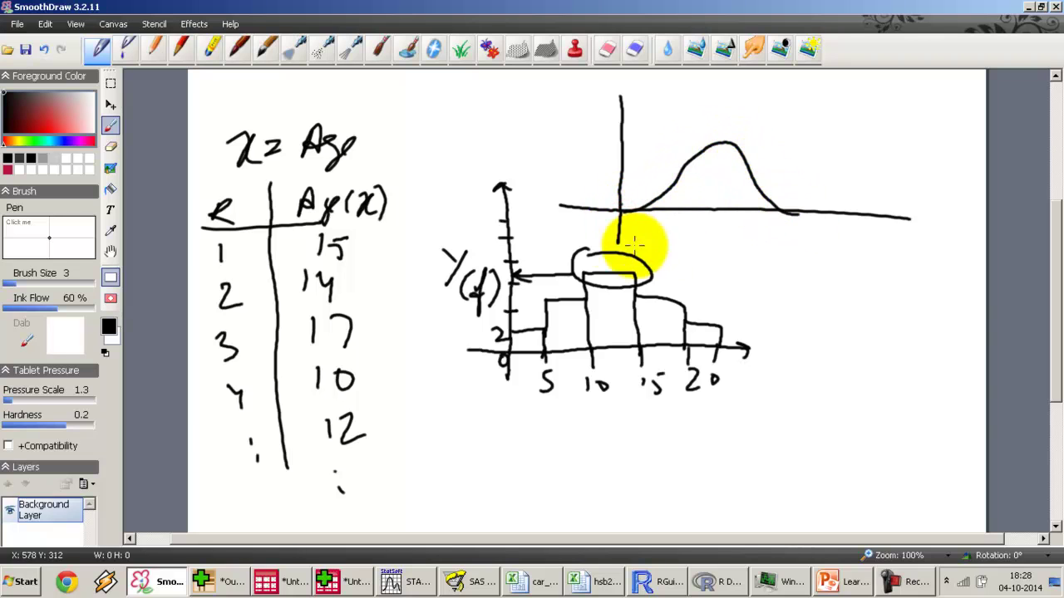
mouse_move(615, 207)
mouse_down()
mouse_move(736, 166)
mouse_move(845, 175)
mouse_move(877, 201)
mouse_move(933, 209)
mouse_up()
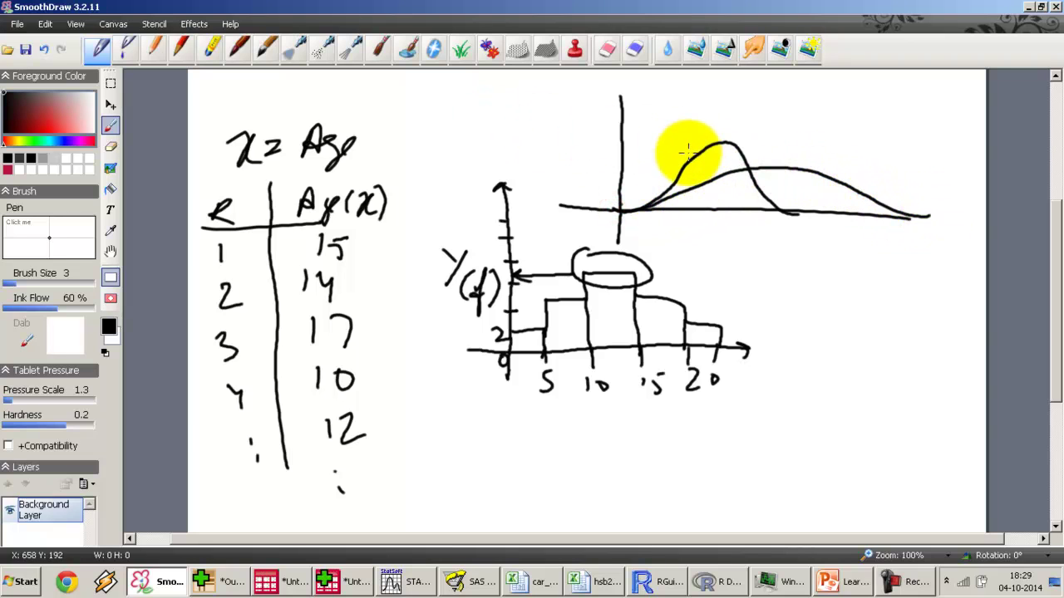
mouse_move(675, 158)
mouse_down()
mouse_move(689, 142)
mouse_move(700, 158)
mouse_up()
drag(796, 152, 851, 176)
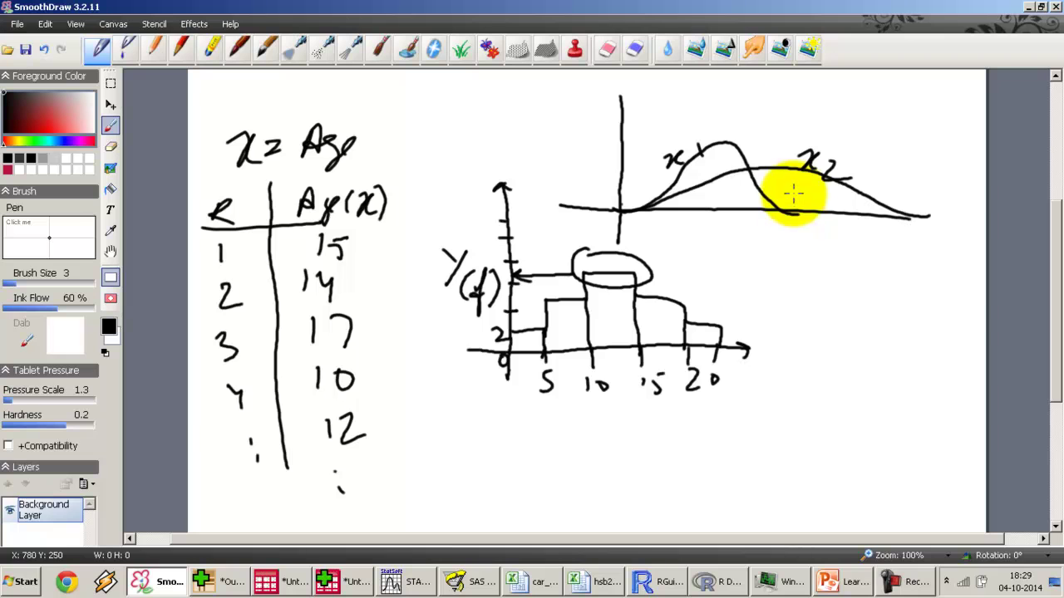
Write the note that x2 has more dispersion than x1, then return to the hsb2 workbook
drag(760, 261, 794, 292)
mouse_move(785, 258)
mouse_down()
mouse_move(752, 293)
mouse_move(797, 307)
mouse_move(843, 290)
mouse_move(934, 299)
mouse_up()
drag(934, 274, 910, 301)
drag(947, 283, 949, 304)
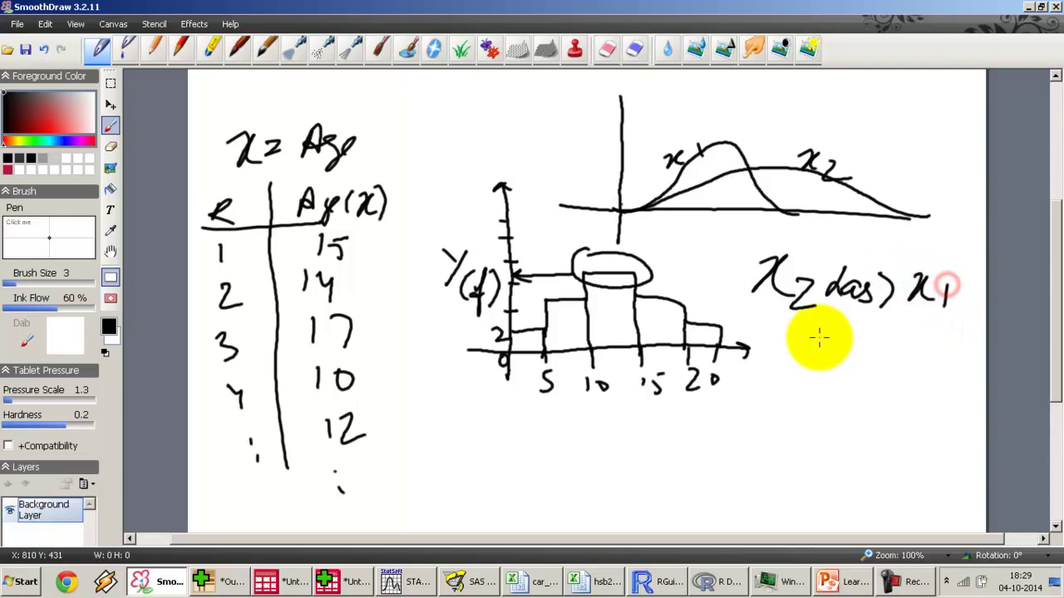
mouse_move(818, 336)
mouse_down()
mouse_move(873, 350)
mouse_move(871, 364)
mouse_move(879, 346)
mouse_move(872, 353)
mouse_move(924, 359)
mouse_up()
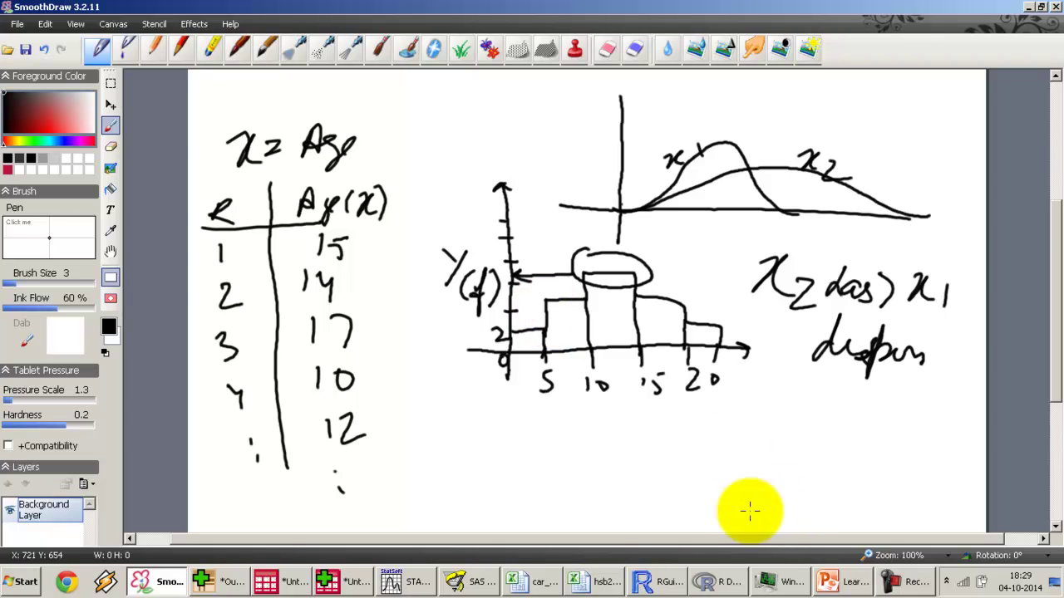
click(600, 580)
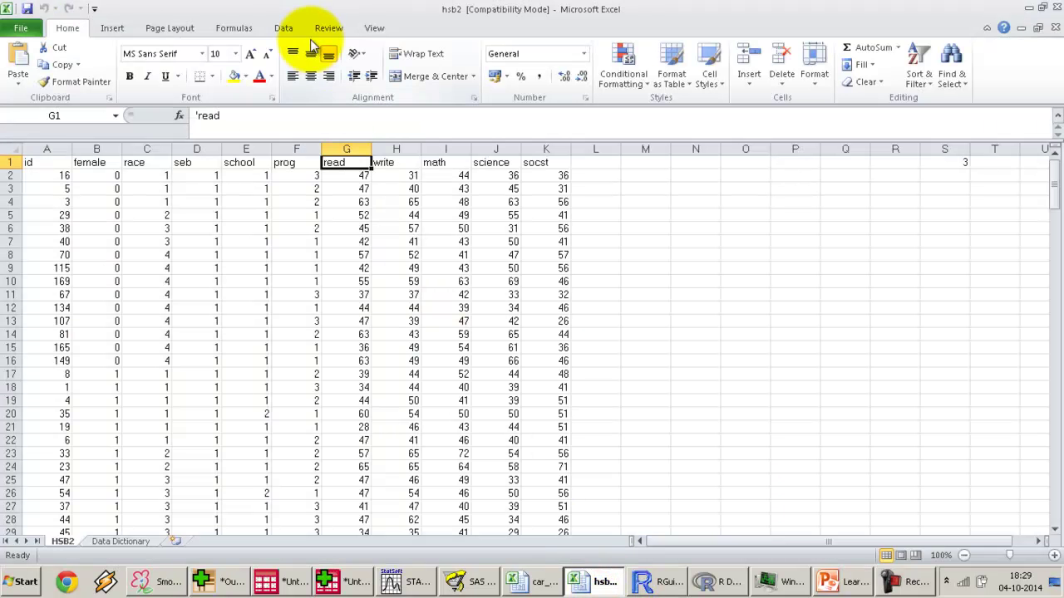
Select the read through socst columns in Excel, then move to the SPSS Data Editor
click(341, 148)
drag(341, 148, 569, 155)
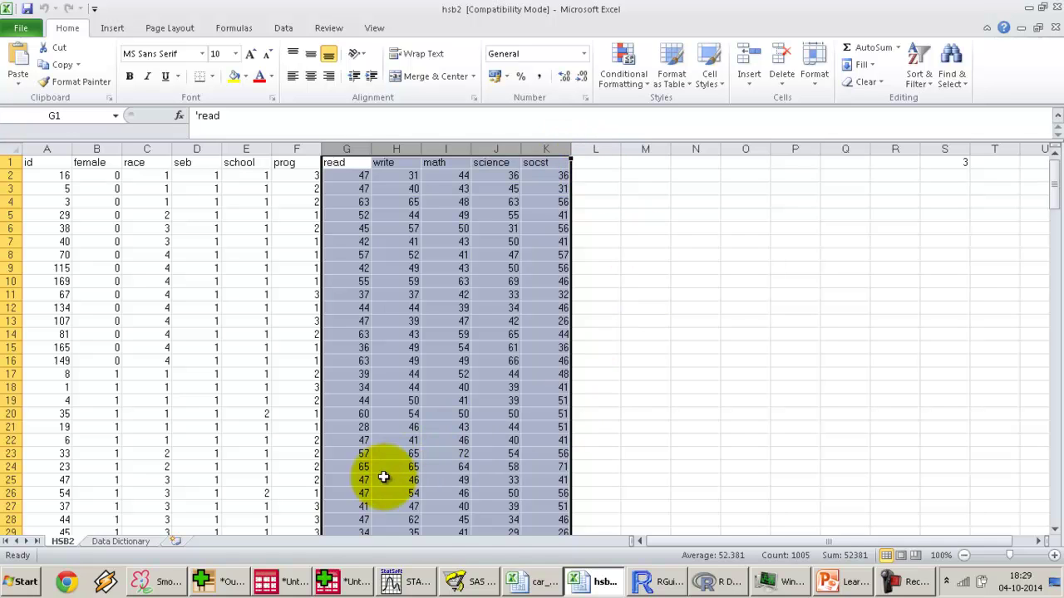
click(350, 582)
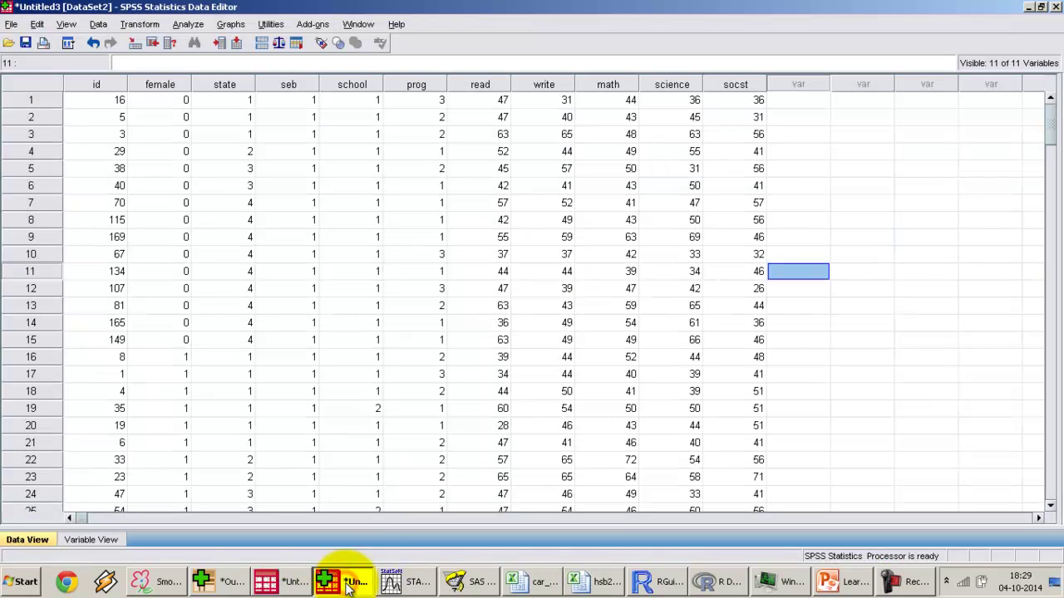
In Frequencies, list write, read, math, science and socst as the variables
click(744, 187)
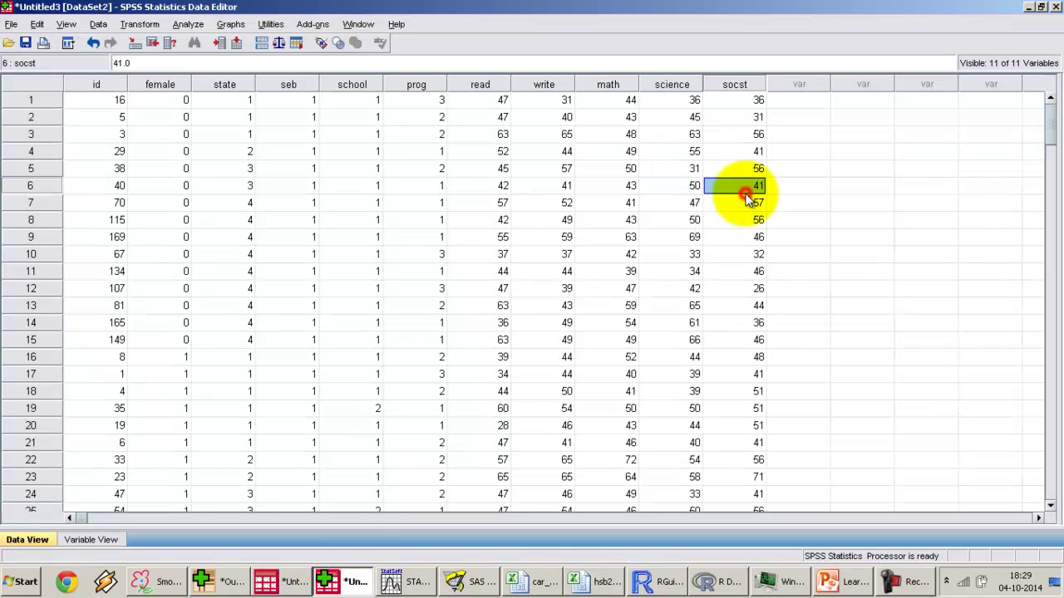
click(184, 26)
mouse_move(203, 55)
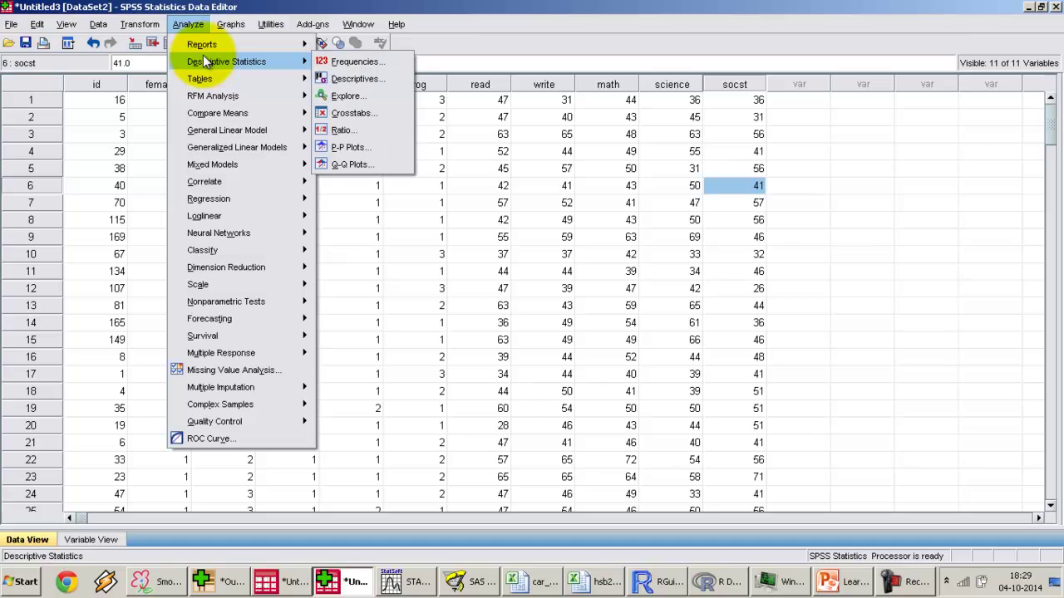
click(337, 67)
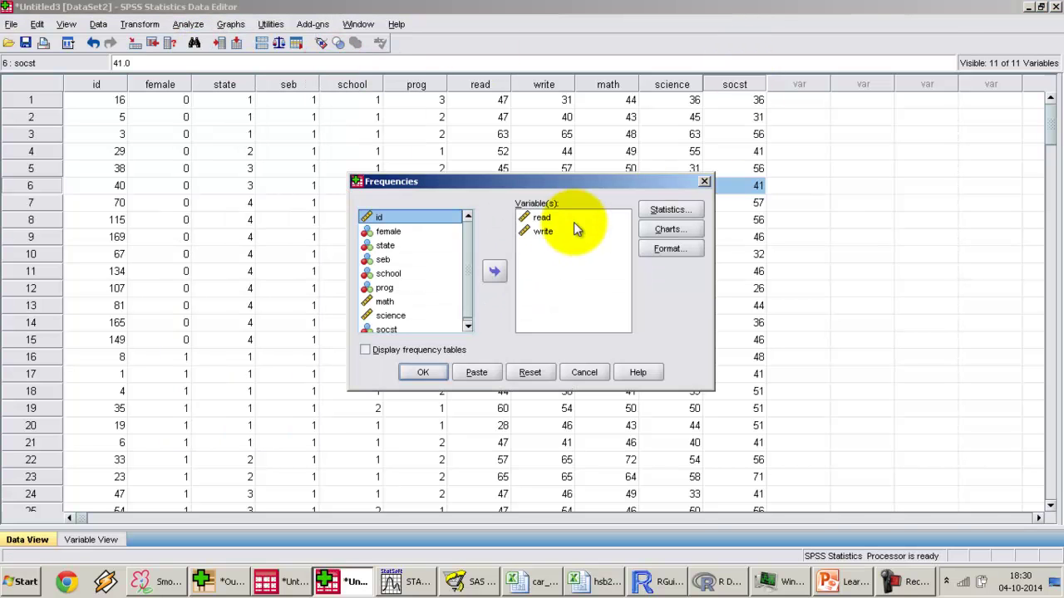
click(541, 217)
click(497, 271)
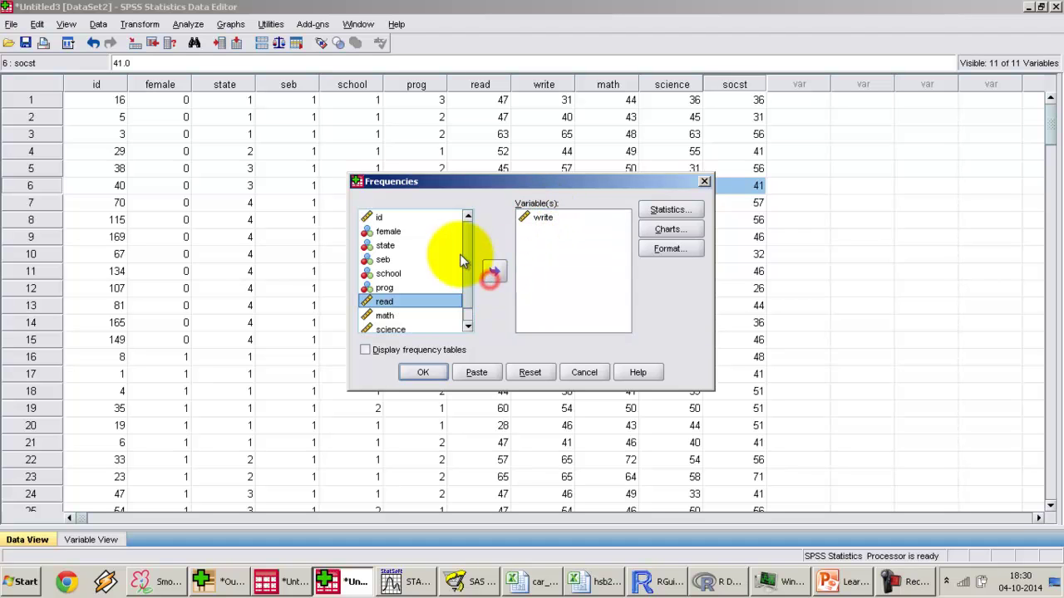
scroll(471, 283, down, 1)
ctrl+click(390, 299)
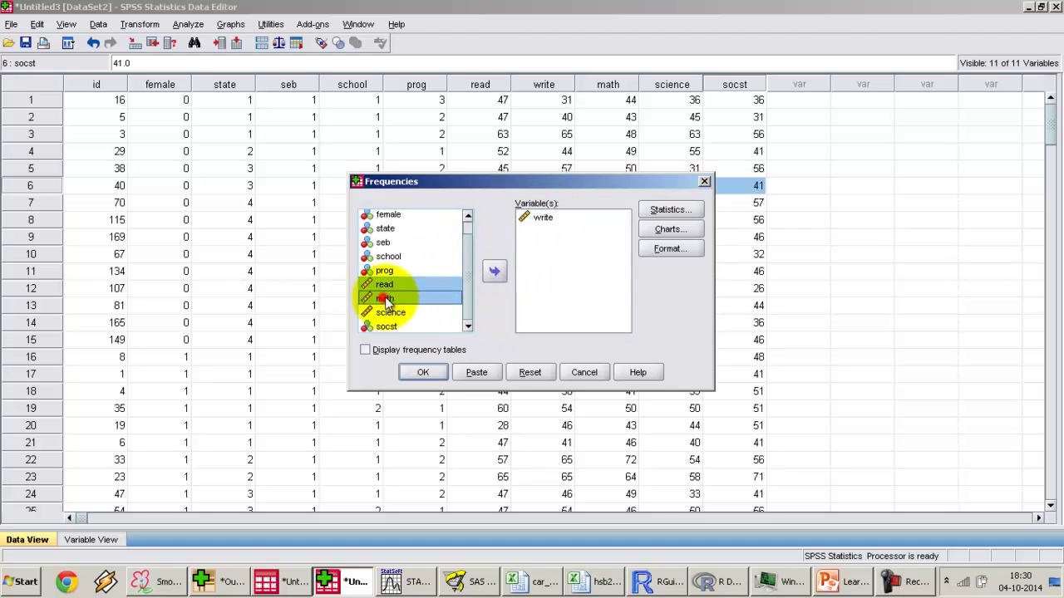
ctrl+click(392, 309)
ctrl+click(384, 326)
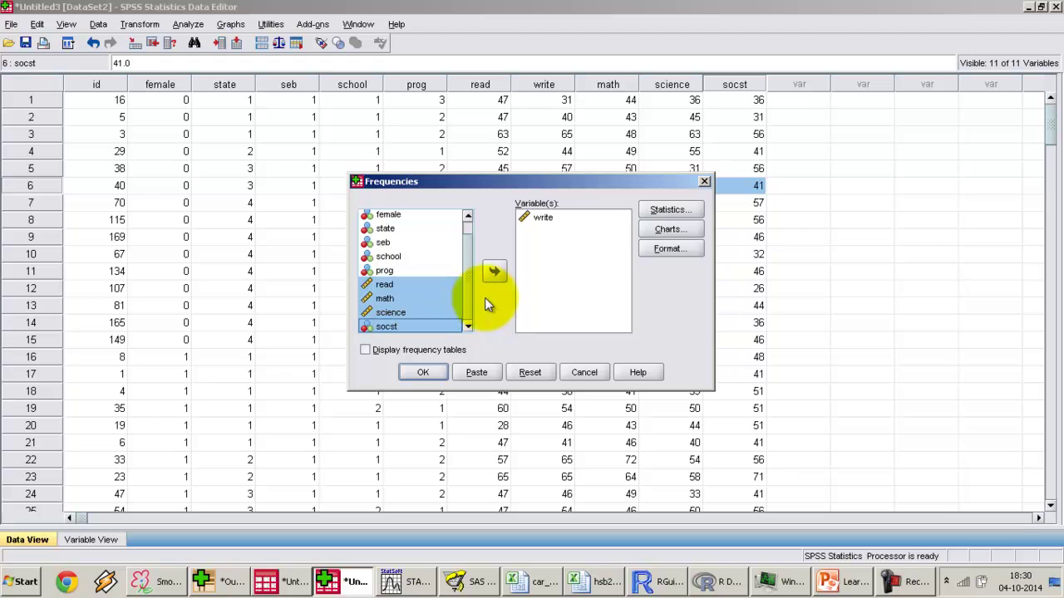
click(495, 273)
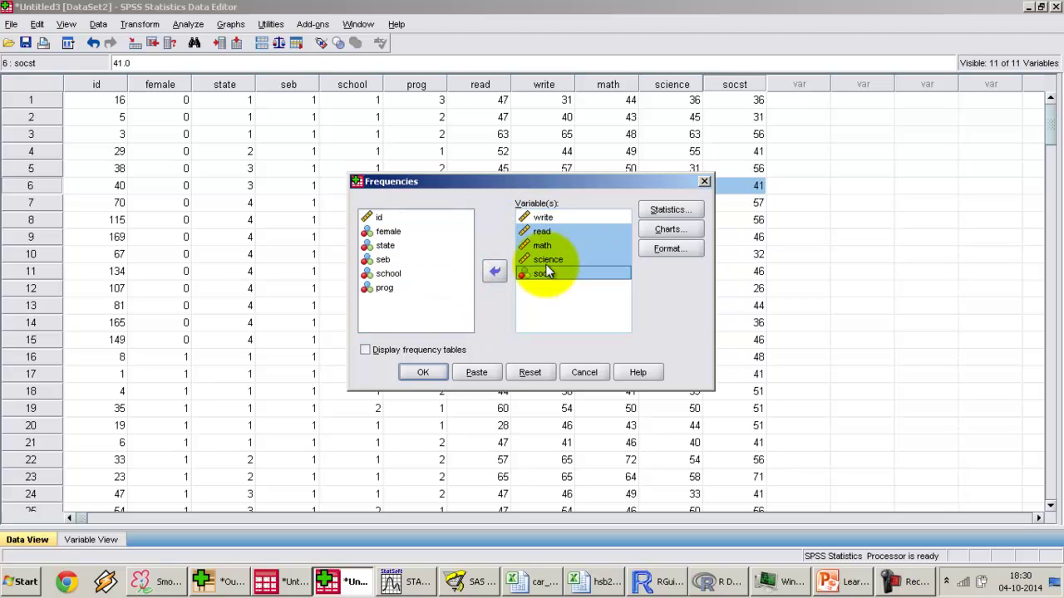
Choose Histograms as the chart type and run the Frequencies analysis
click(652, 230)
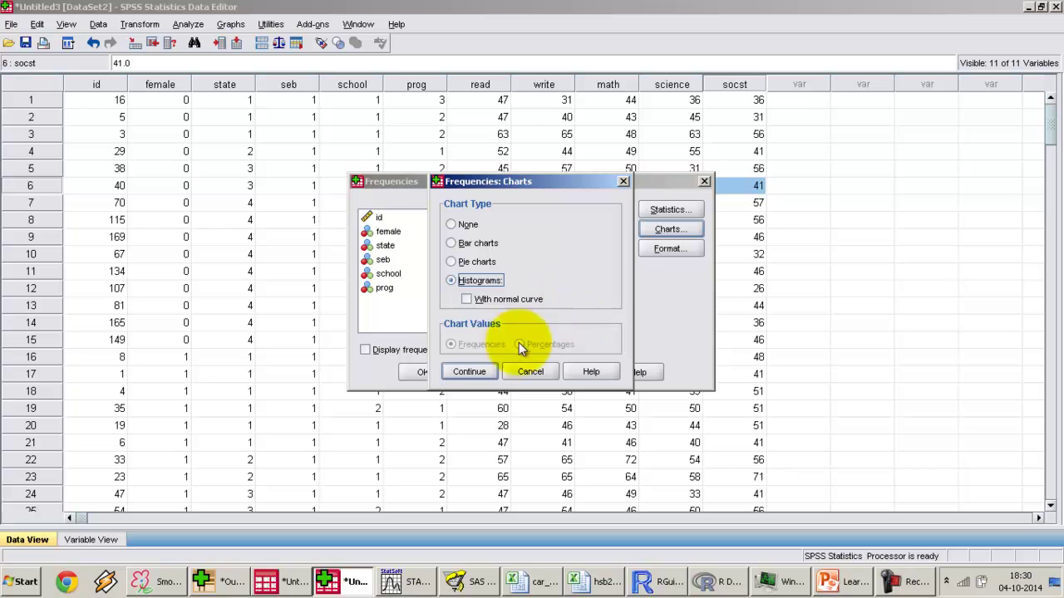
click(471, 372)
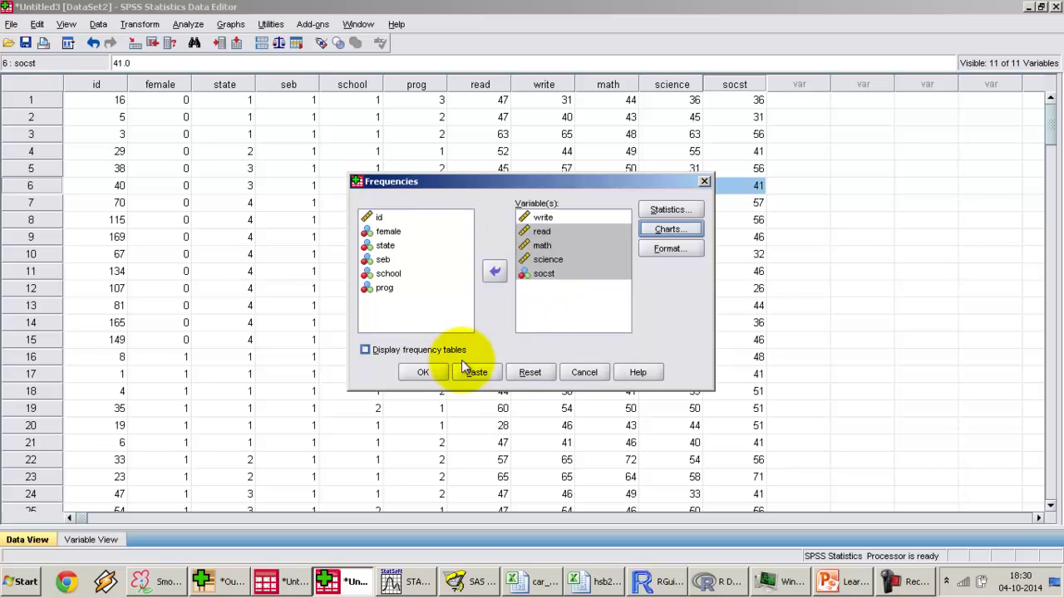
click(421, 377)
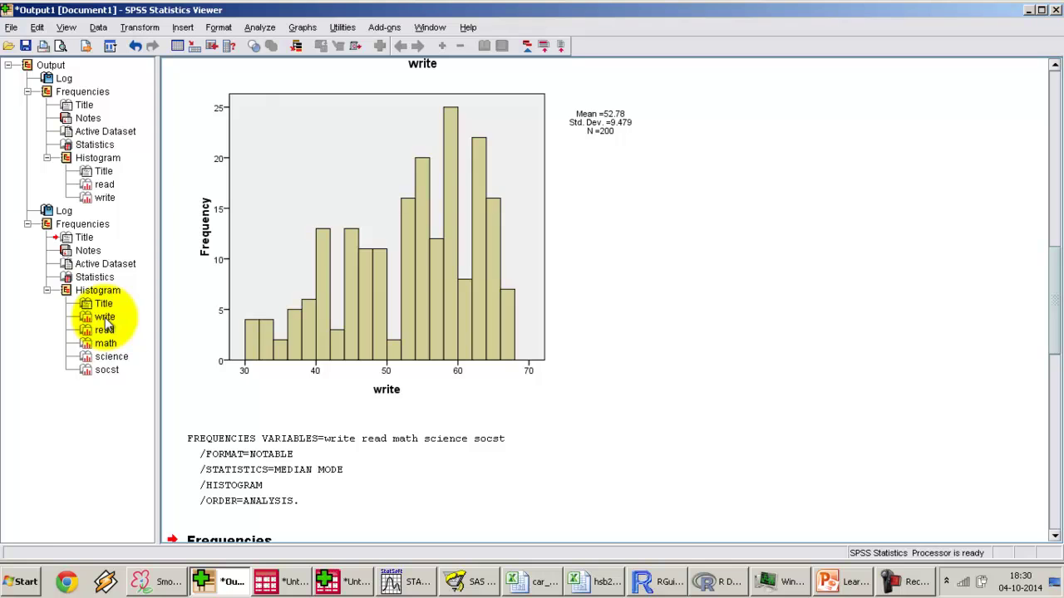
click(107, 329)
click(105, 344)
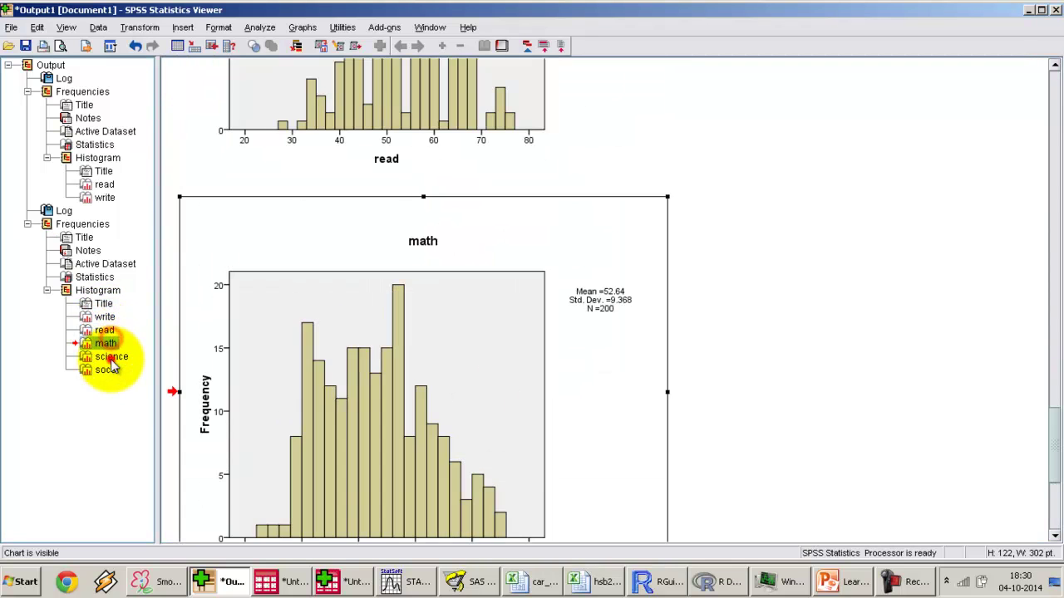
click(110, 357)
click(107, 370)
click(106, 316)
scroll(558, 268, up, 5)
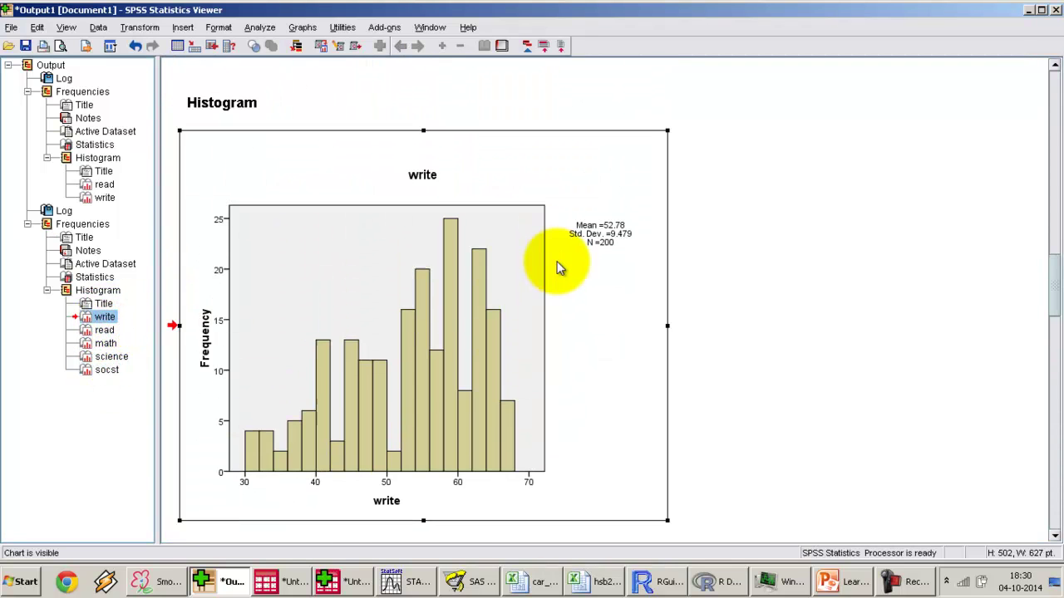
scroll(559, 268, down, 5)
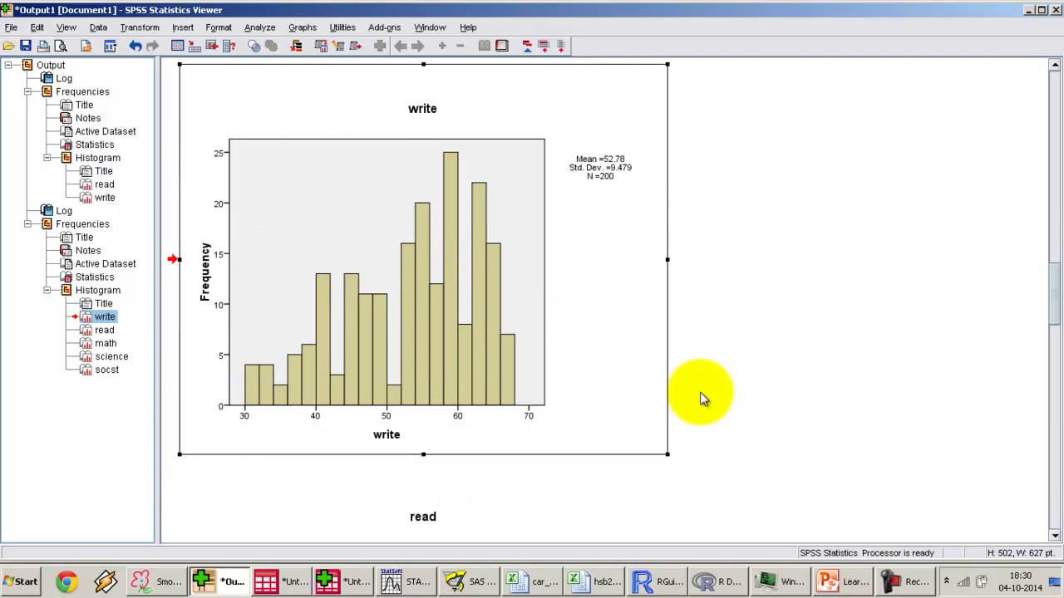
scroll(653, 403, down, 10)
scroll(577, 391, up, 3)
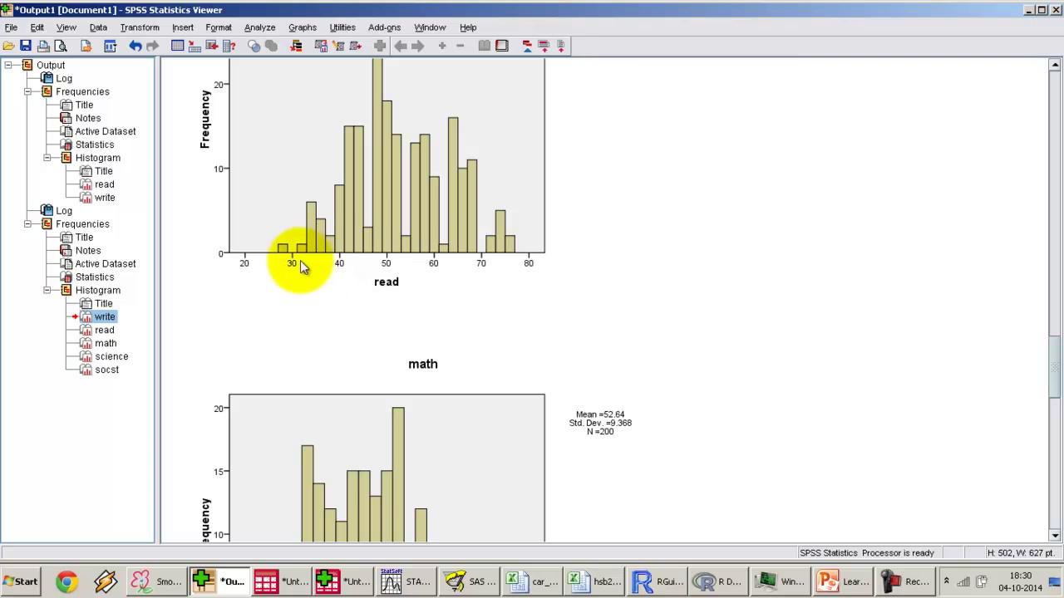
scroll(526, 260, down, 4)
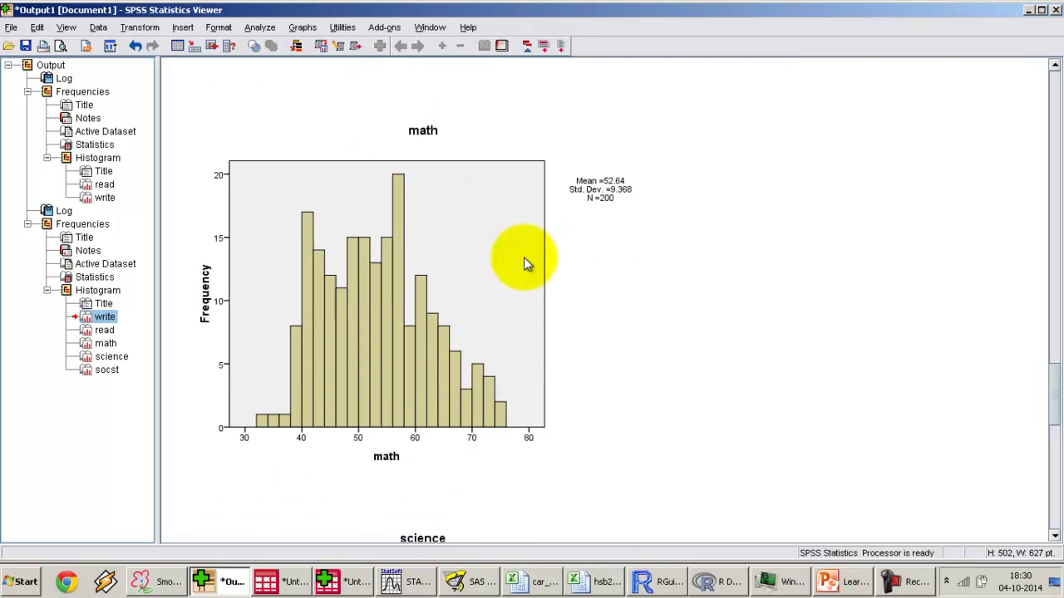
scroll(443, 363, up, 3)
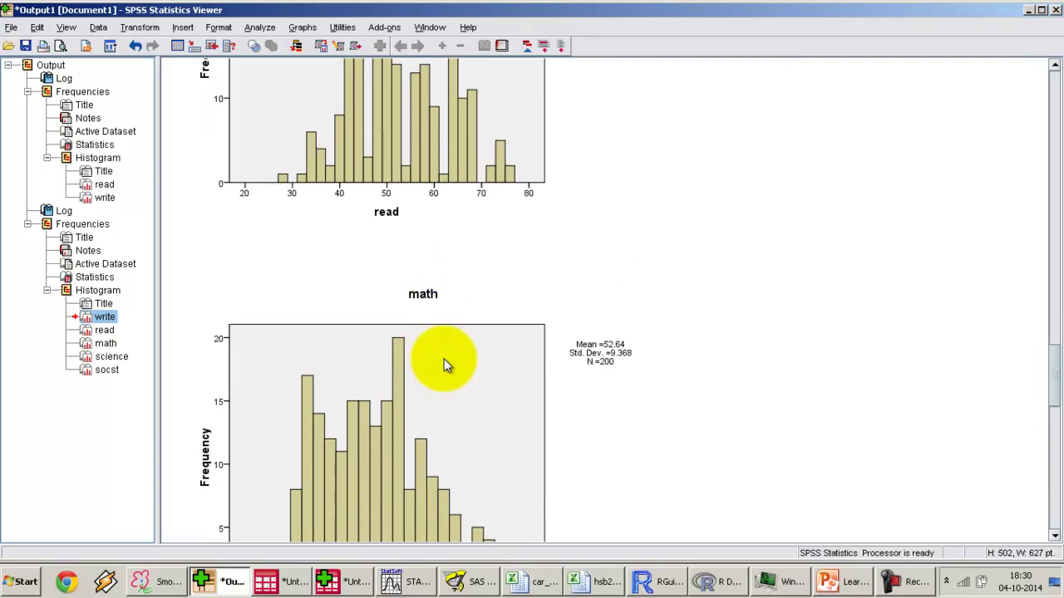
scroll(444, 362, down, 5)
scroll(445, 363, up, 3)
scroll(440, 340, up, 6)
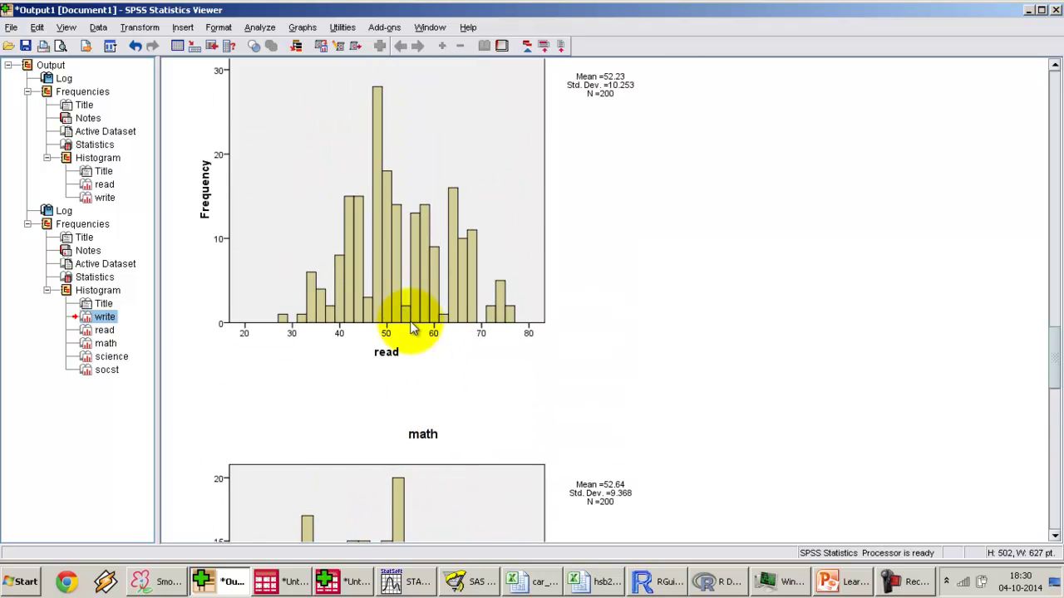
scroll(407, 345, down, 7)
scroll(411, 349, down, 5)
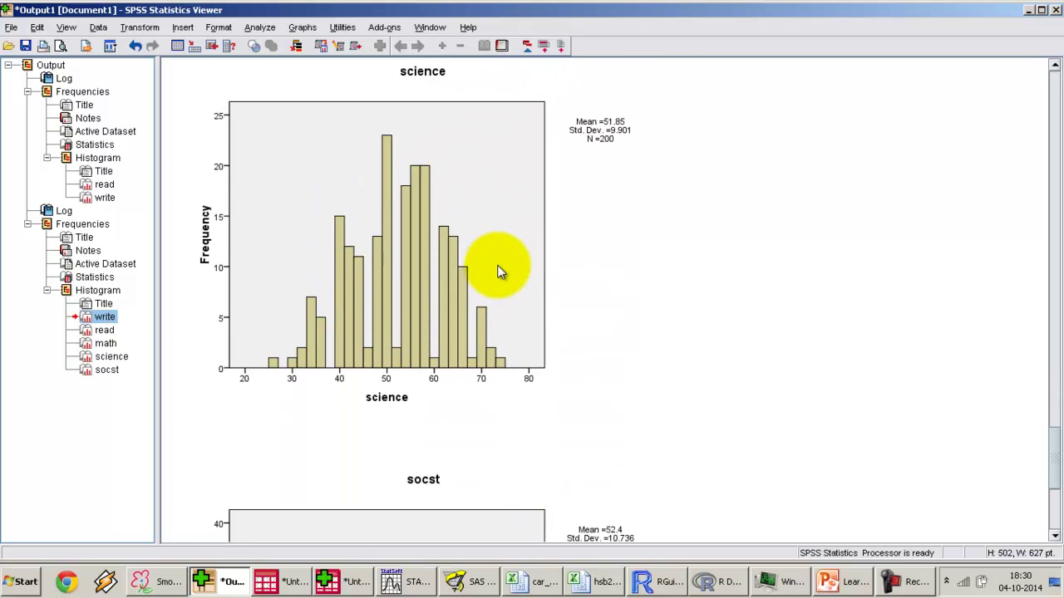
scroll(498, 265, down, 4)
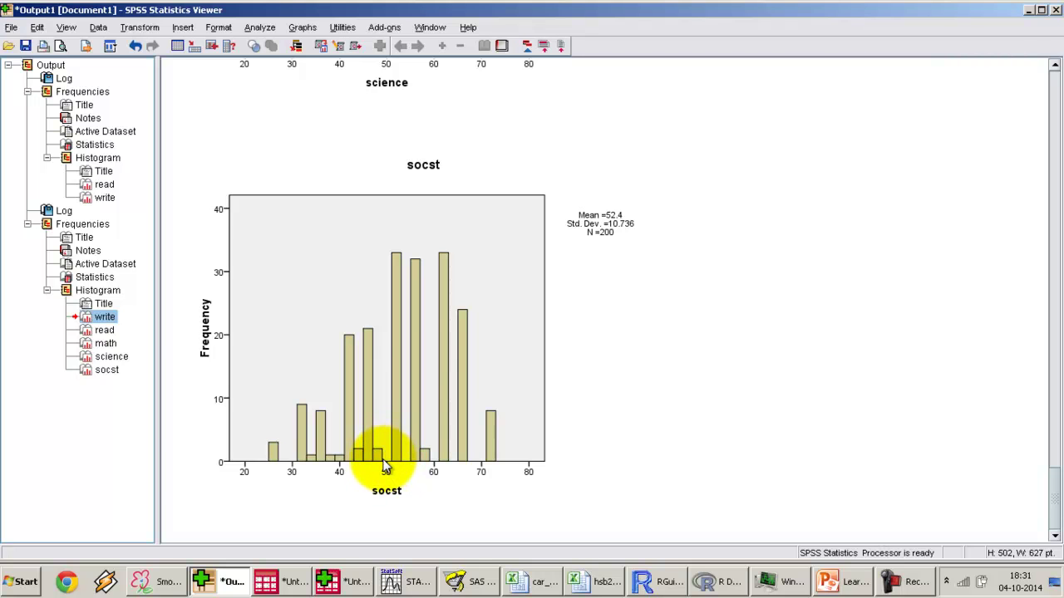
scroll(556, 432, up, 10)
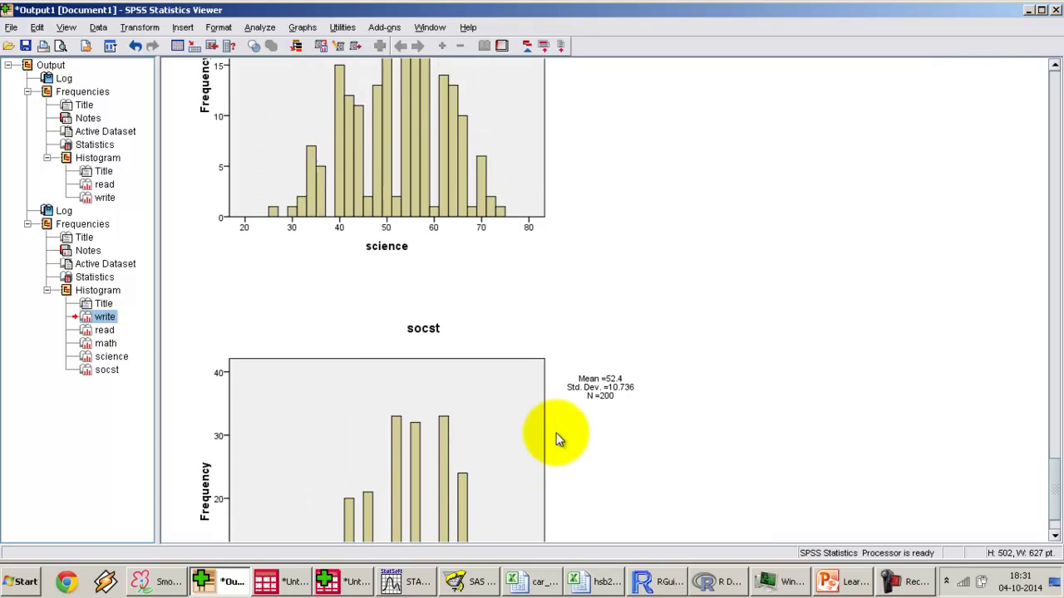
scroll(556, 433, down, 10)
scroll(558, 439, up, 12)
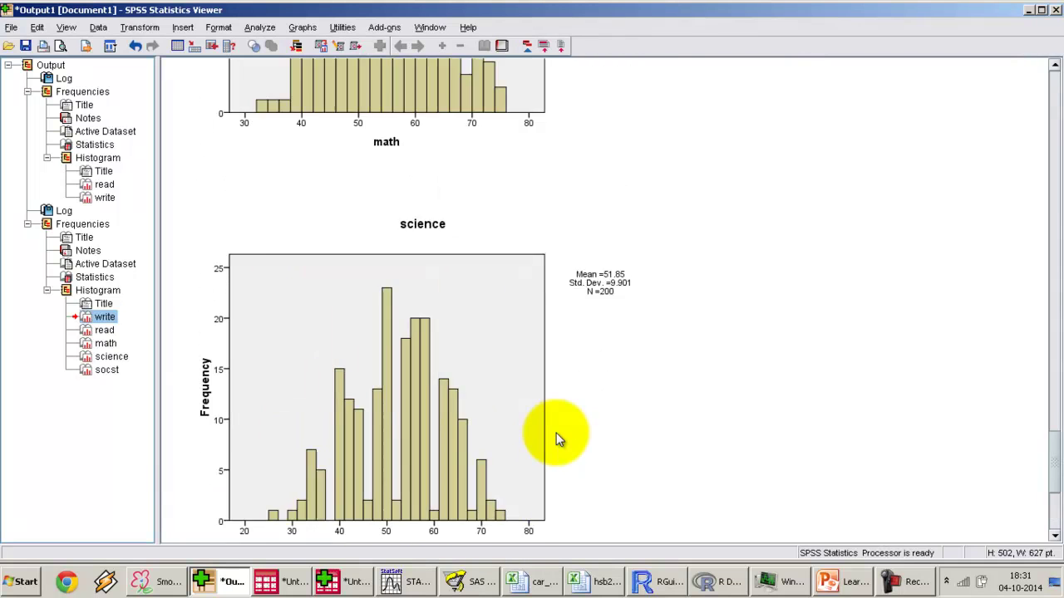
scroll(558, 439, up, 8)
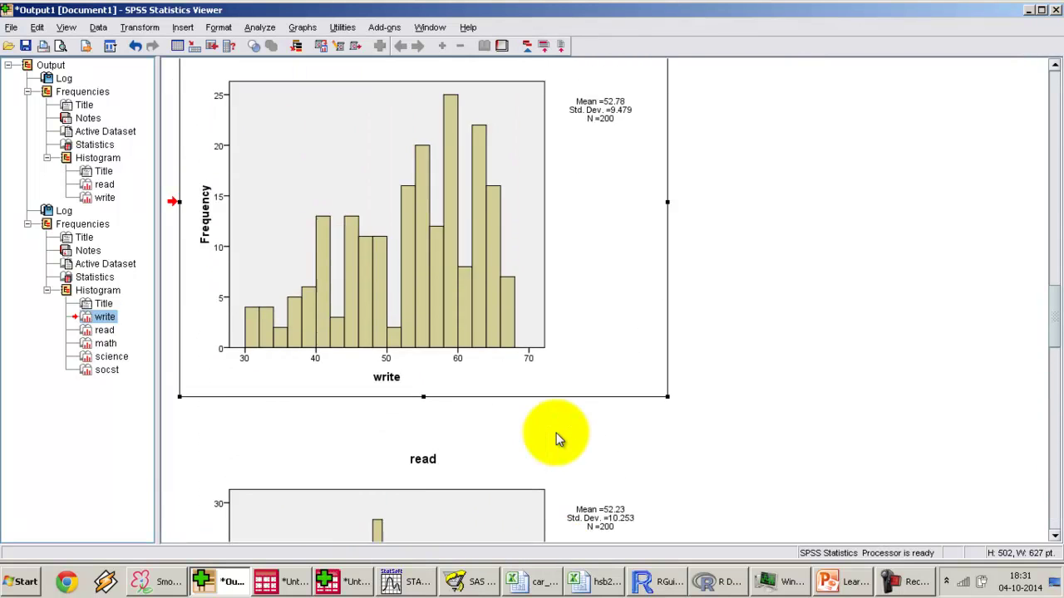
scroll(558, 439, down, 7)
scroll(558, 437, down, 6)
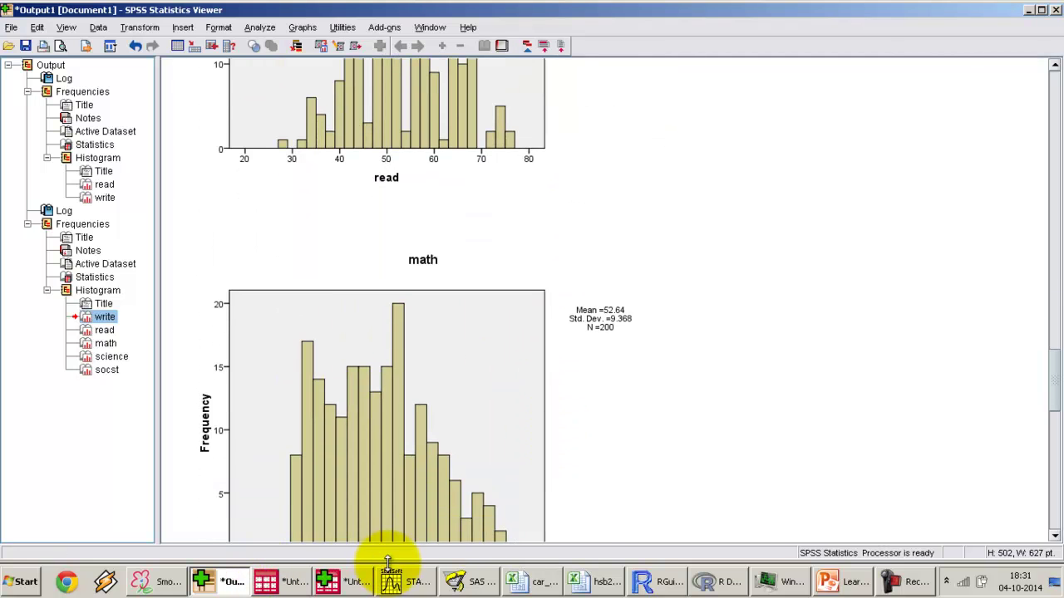
Open Descriptive Statistics from Basic Statistics and Tables in STATISTICA
click(402, 585)
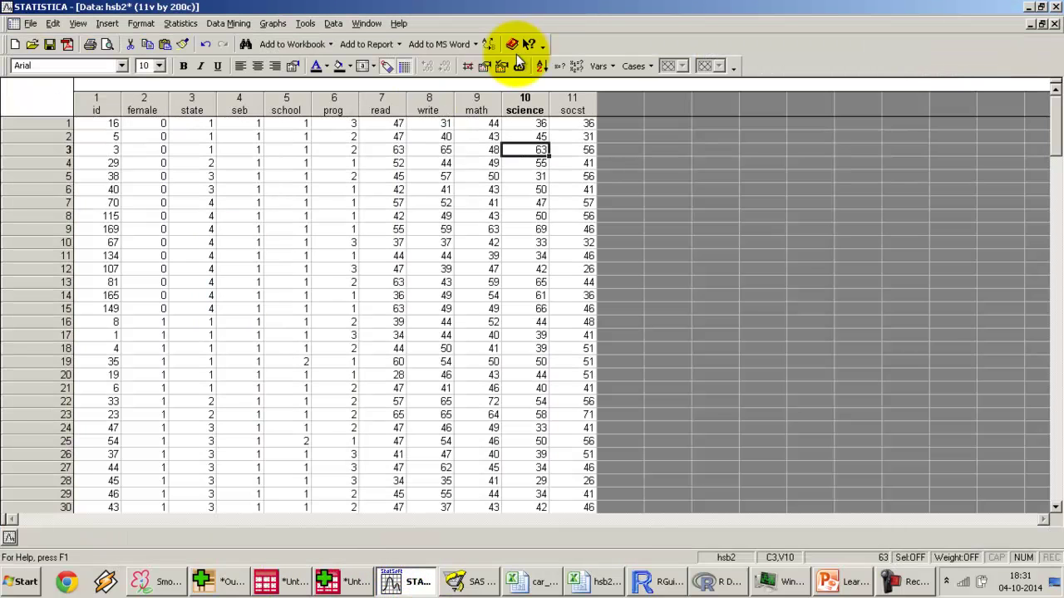
click(182, 25)
click(209, 65)
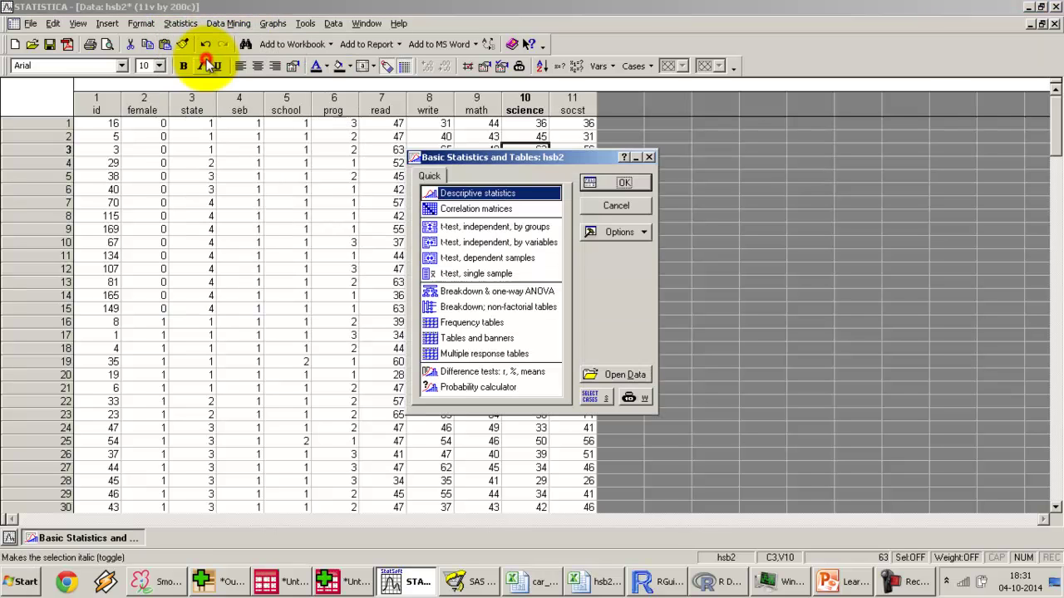
click(598, 183)
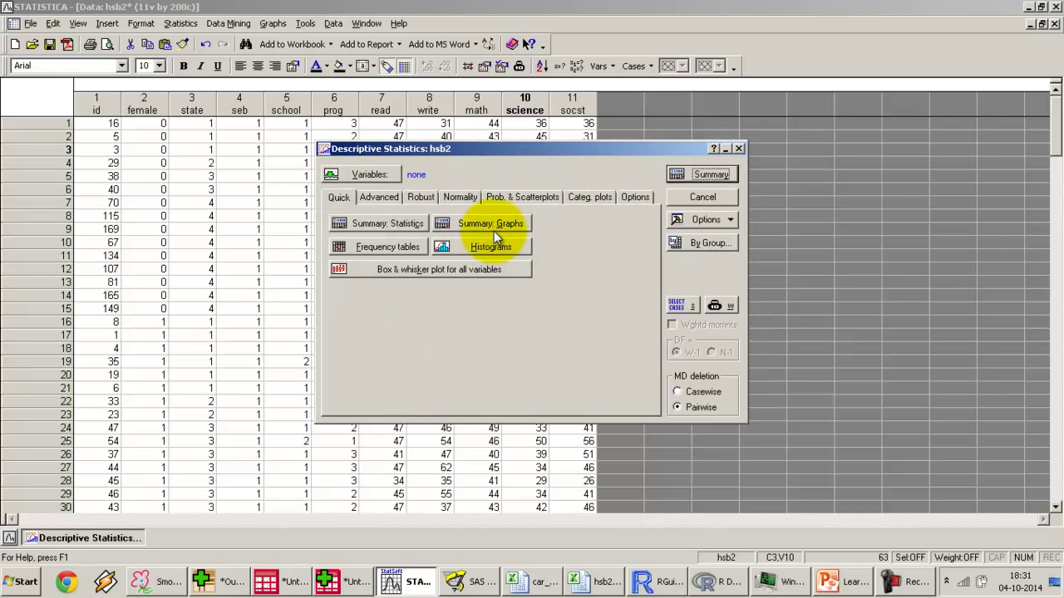
click(487, 224)
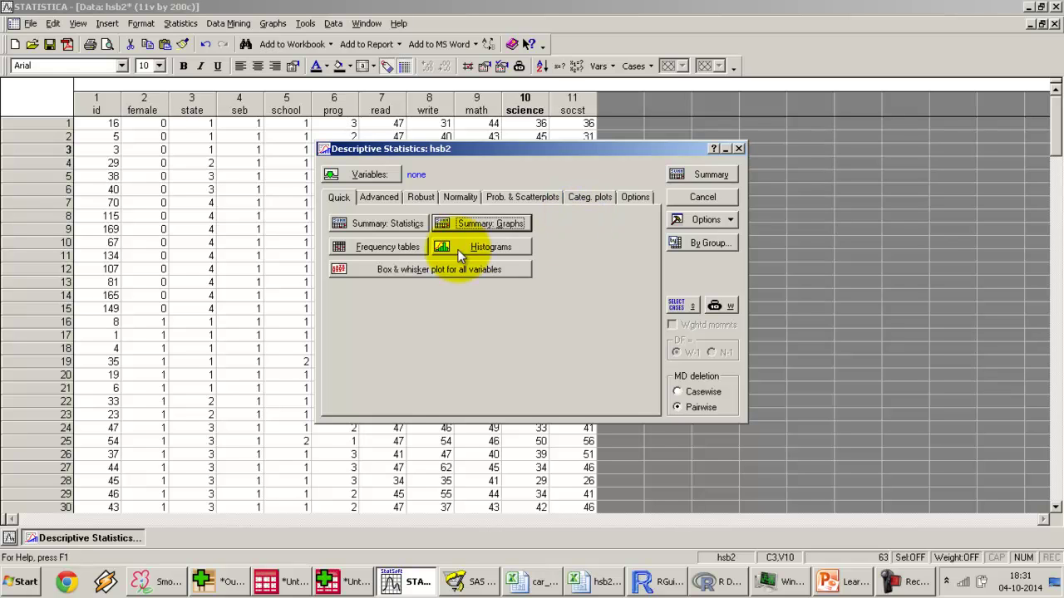
Set variables 7–11 (read through socst) and create their histograms
click(373, 175)
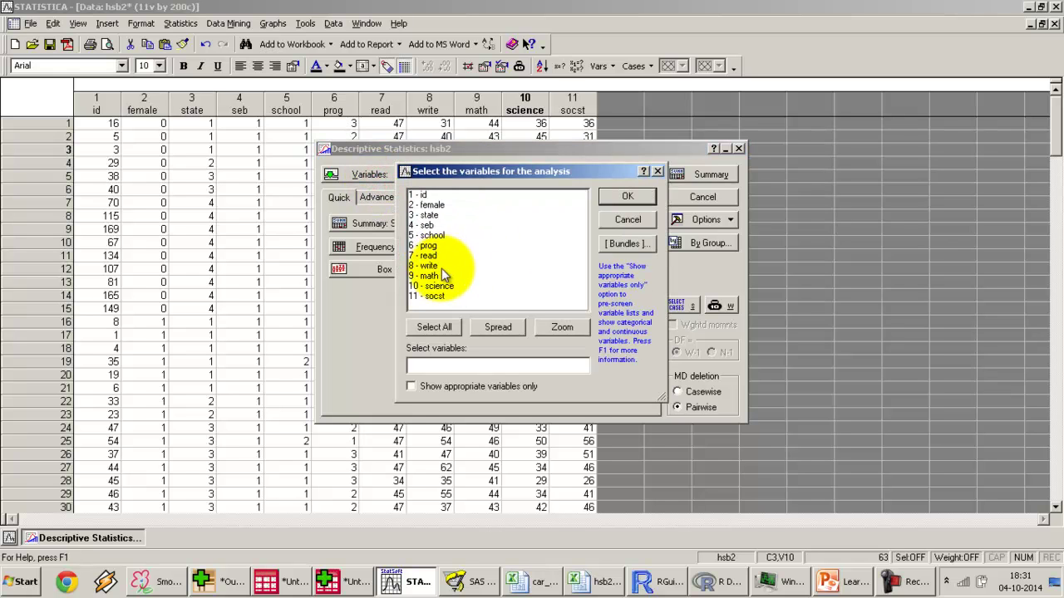
drag(428, 255, 439, 301)
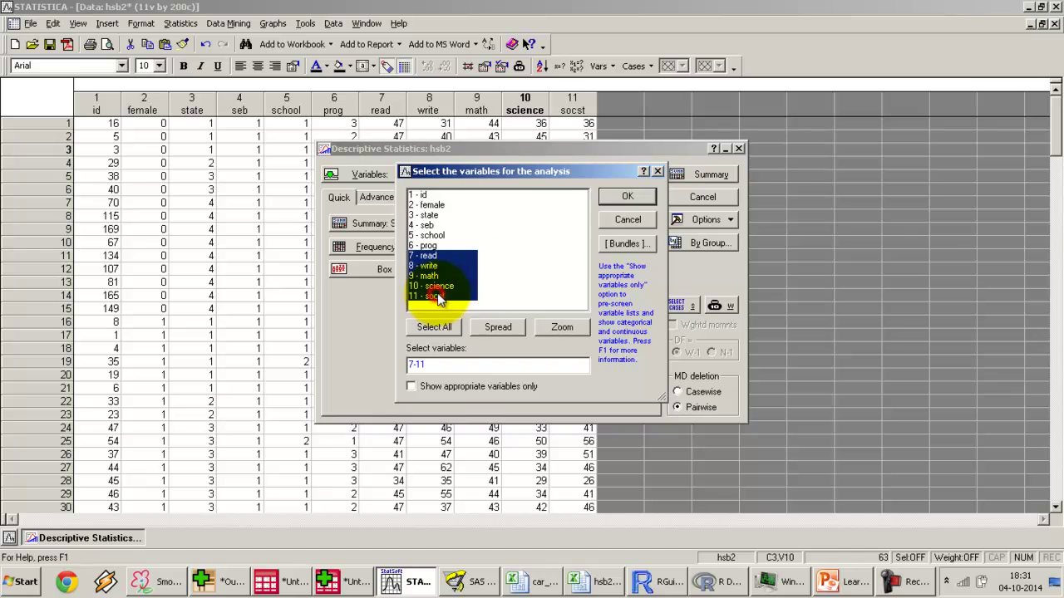
click(636, 201)
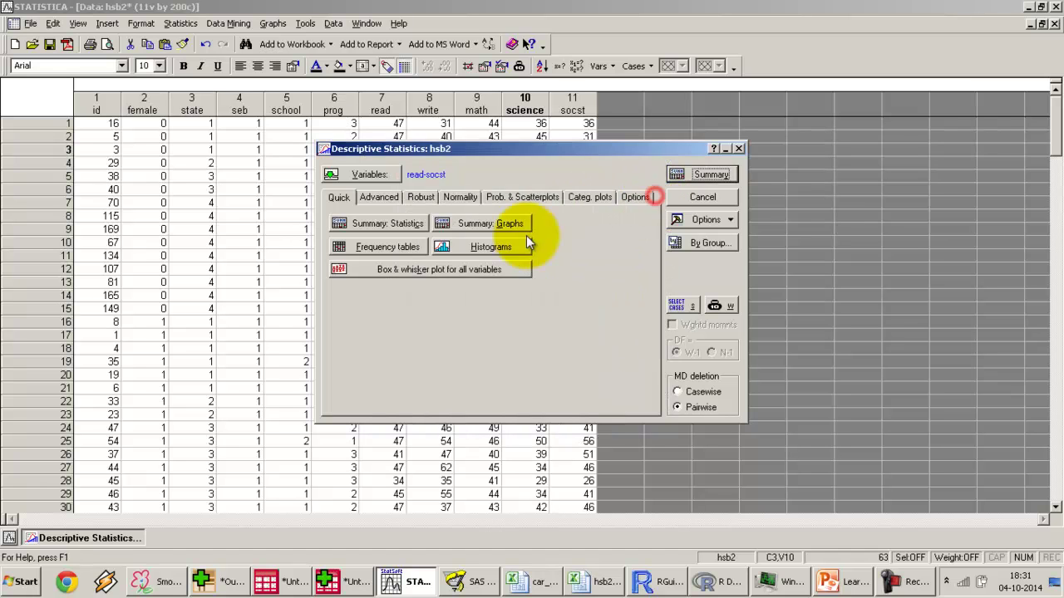
click(482, 251)
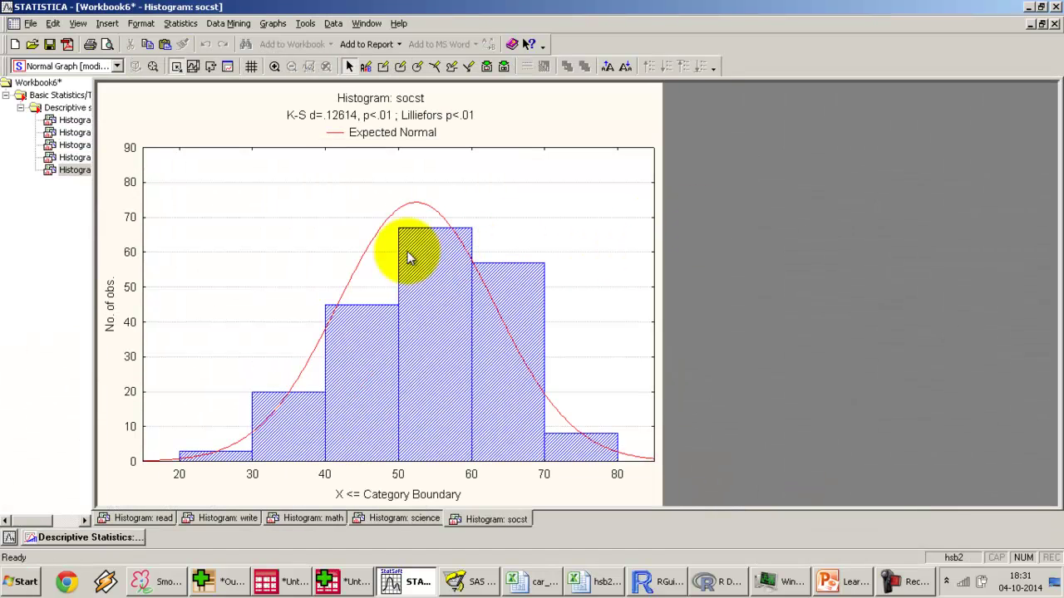
Widen the workbook outline and view the read, write, math, science and socst histograms in turn
drag(94, 152, 169, 149)
click(98, 121)
click(112, 132)
click(112, 145)
click(114, 158)
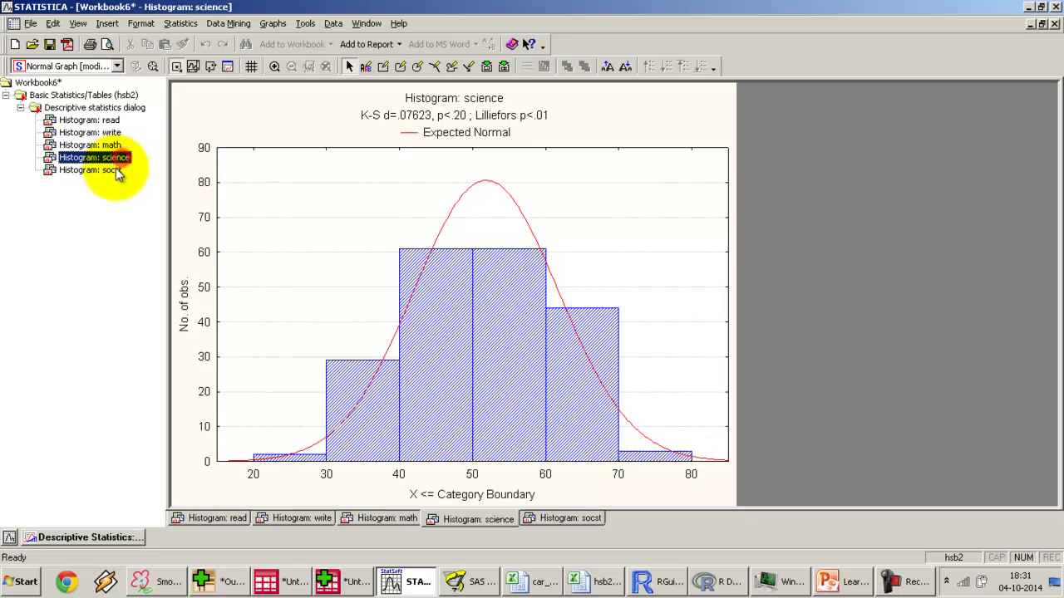
click(113, 170)
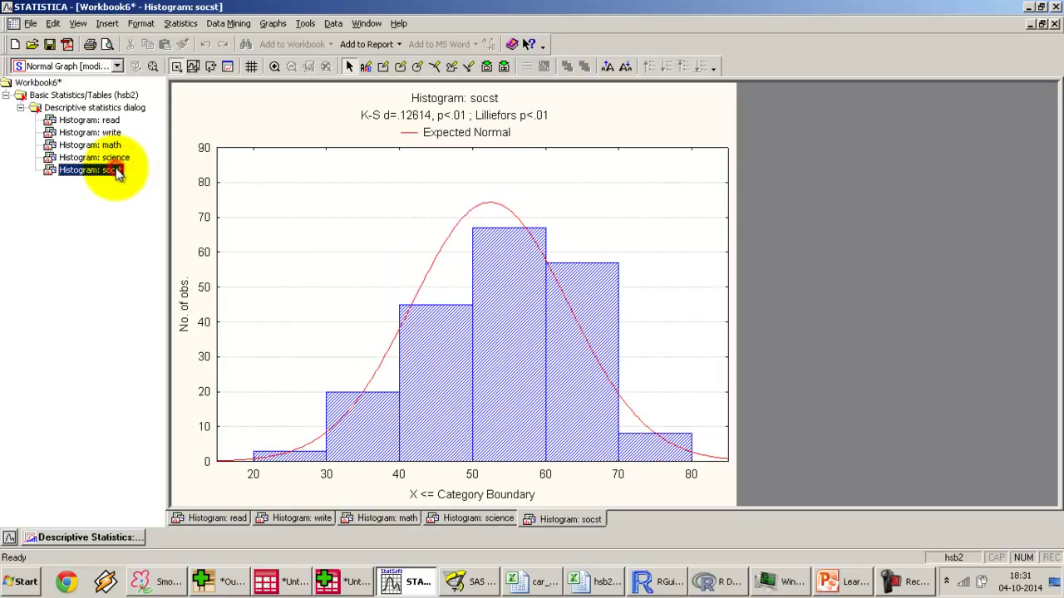
Write PROC UNIVARIATE DATA=HSB2 with VAR and HISTOGRAM read write math science socst, then submit it
click(462, 583)
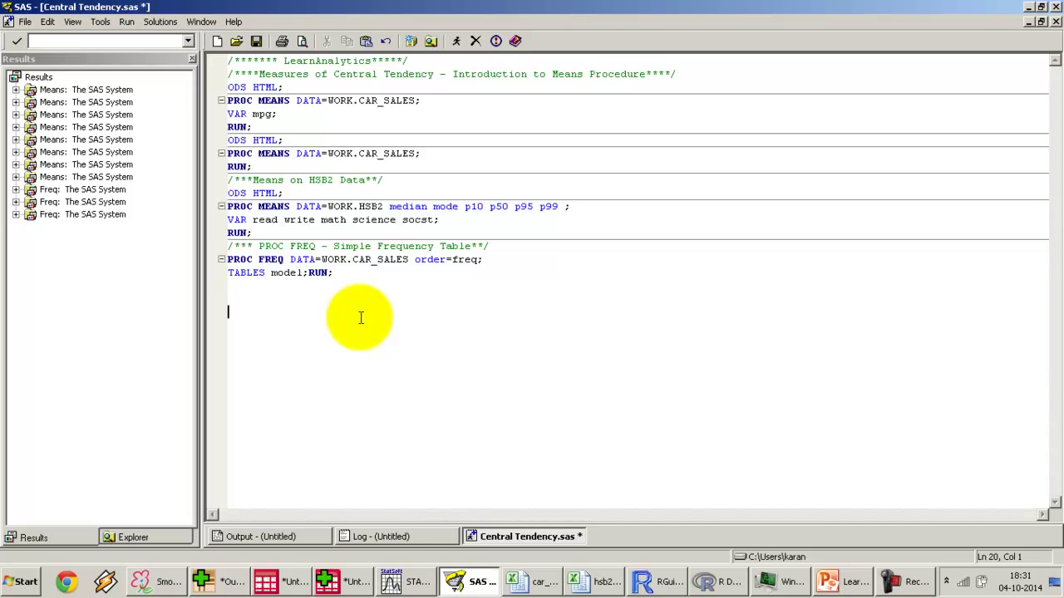
text(/*Histogram*/)
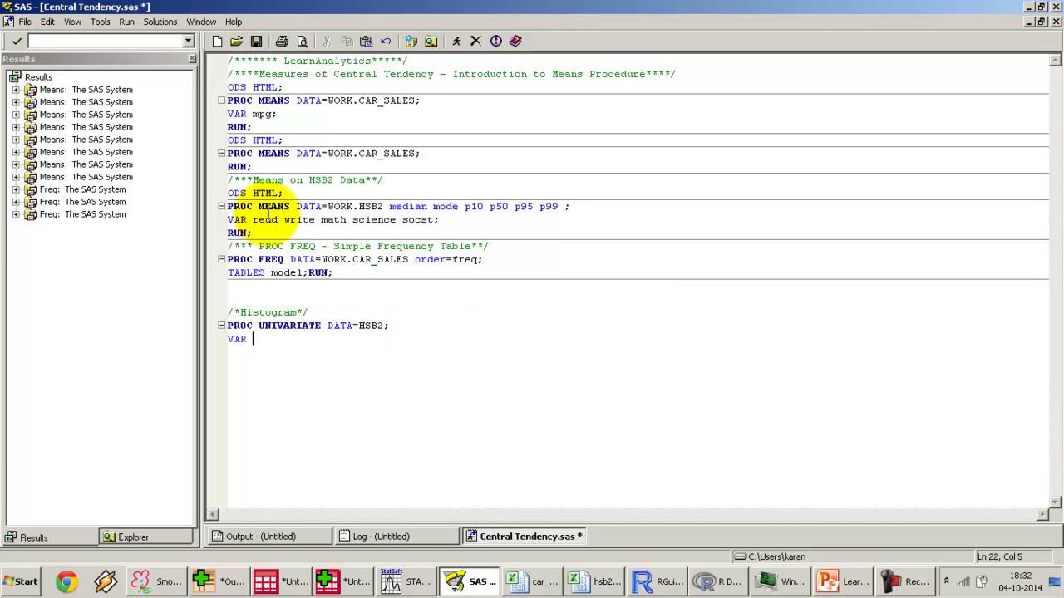
drag(252, 219, 469, 220)
key(ctrl+c)
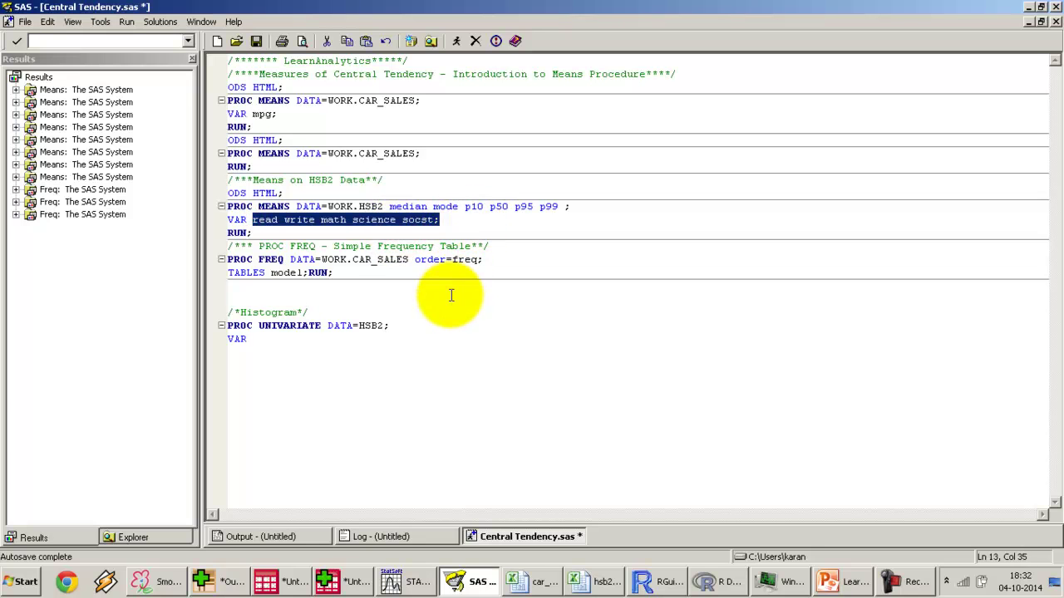
click(333, 332)
key(ctrl+v)
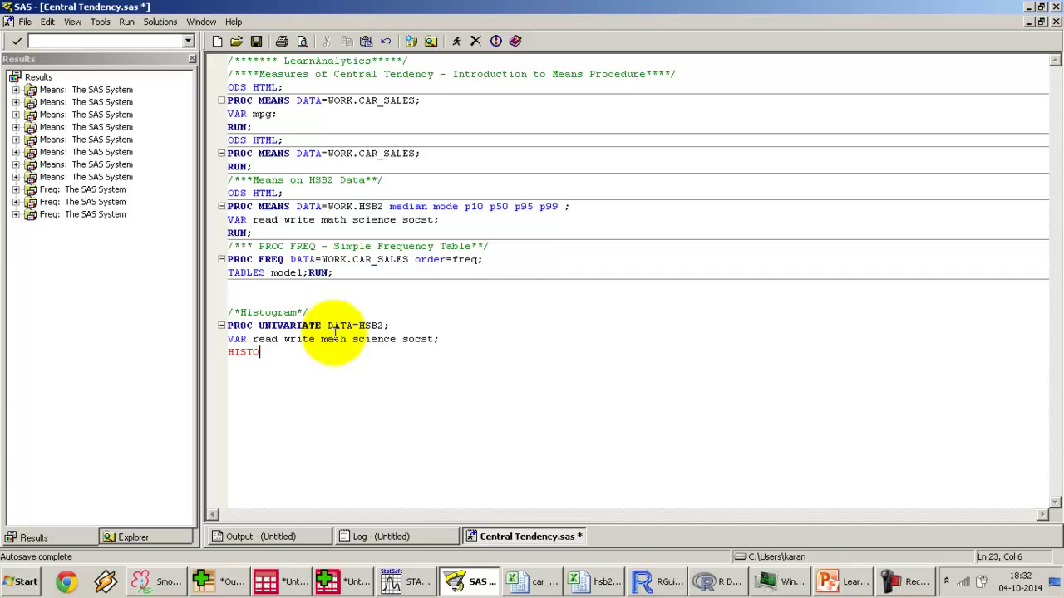
key(ctrl+v)
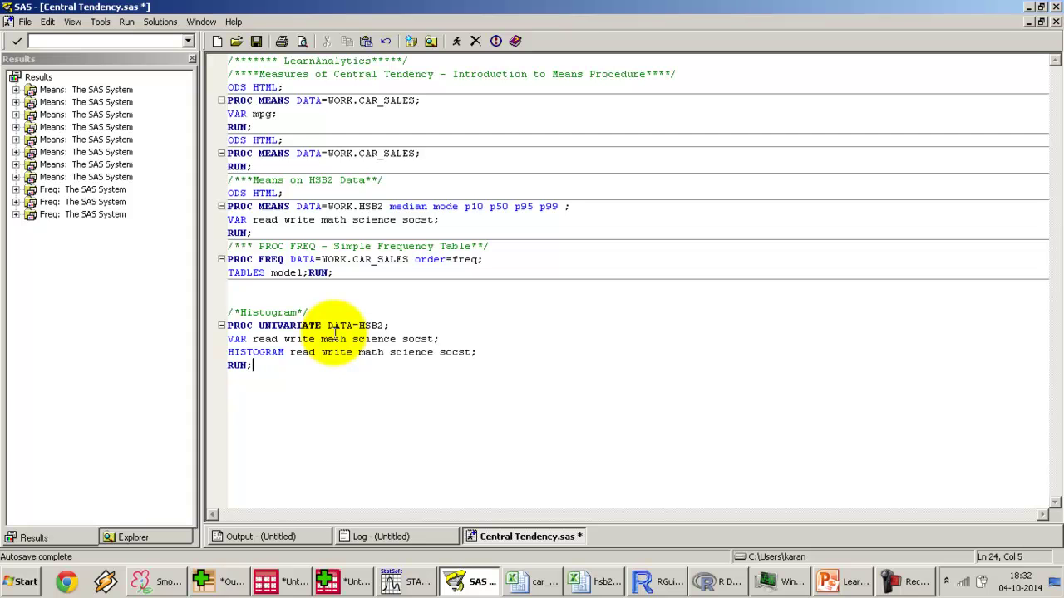
key(shift+Up)
key(shift+Up)
key(shift+Up)
key(shift+Up)
key(shift+Up)
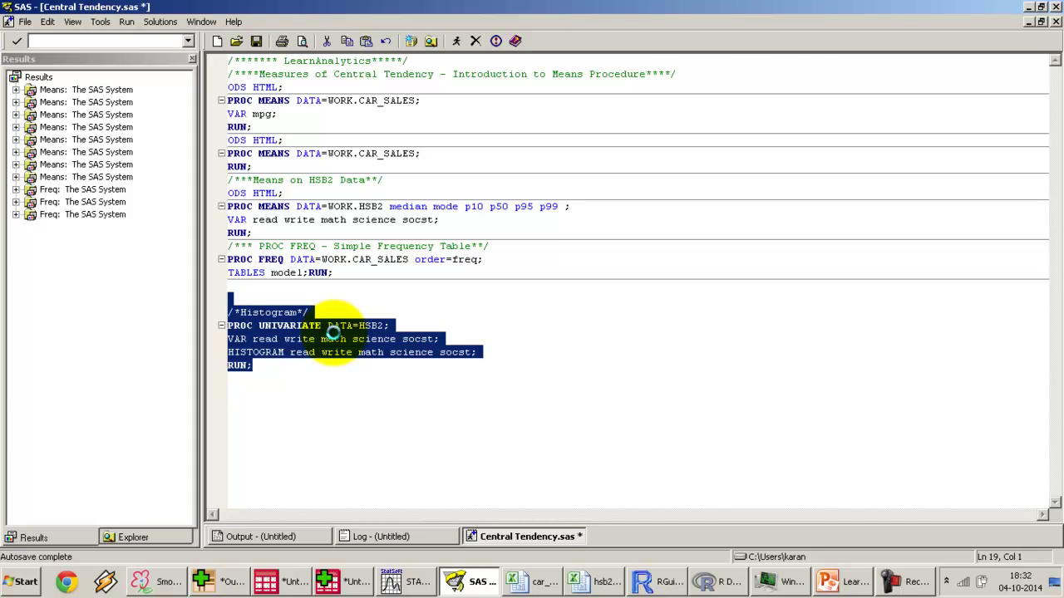
key(F8)
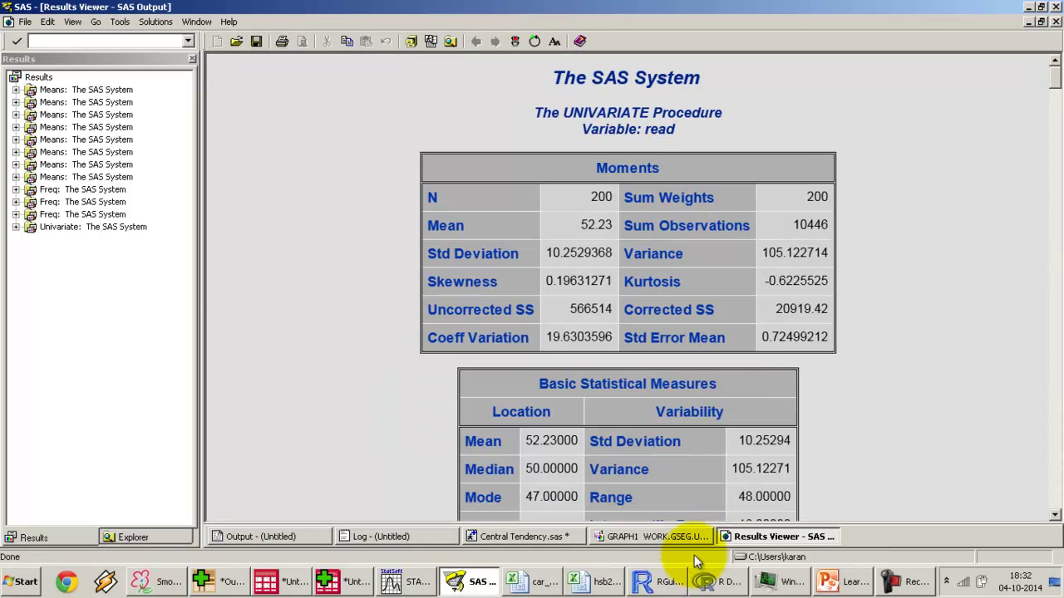
Show the SAS graphs and page through read, write, math, science and socst, then back to the first
click(686, 538)
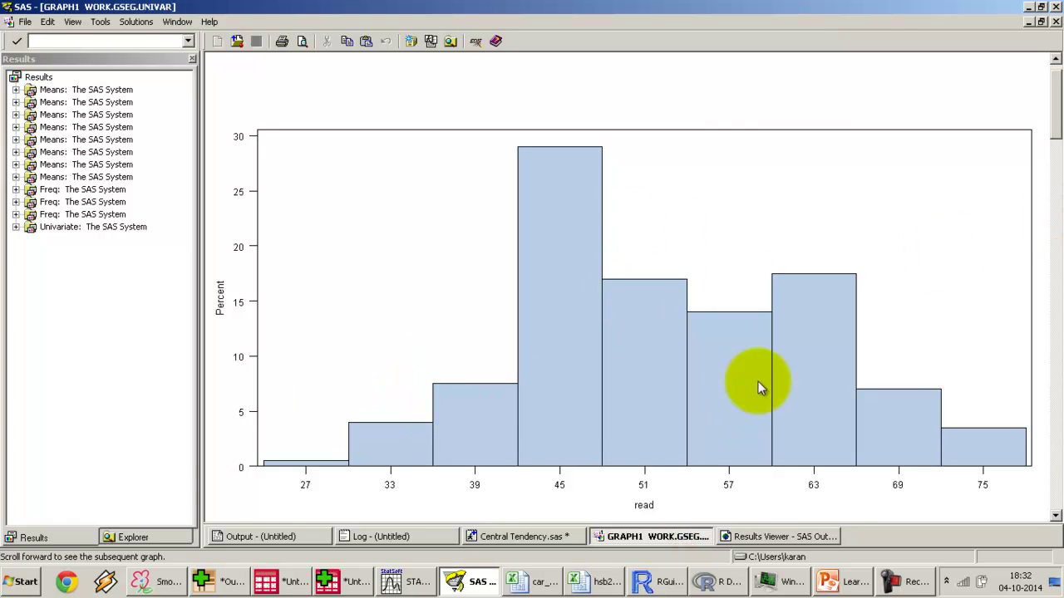
click(1059, 380)
click(1059, 381)
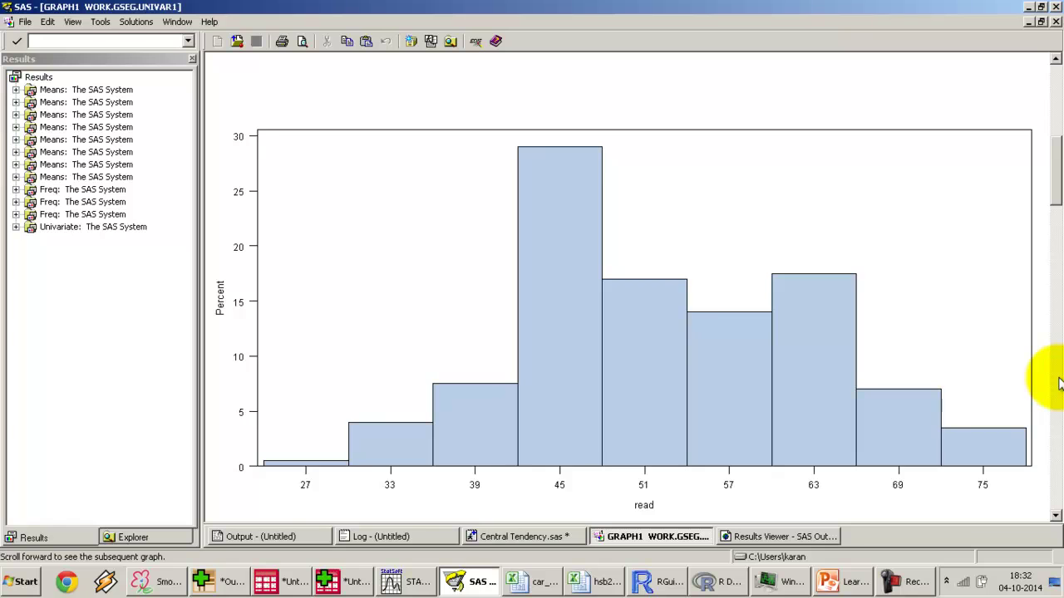
click(1058, 380)
click(1058, 380)
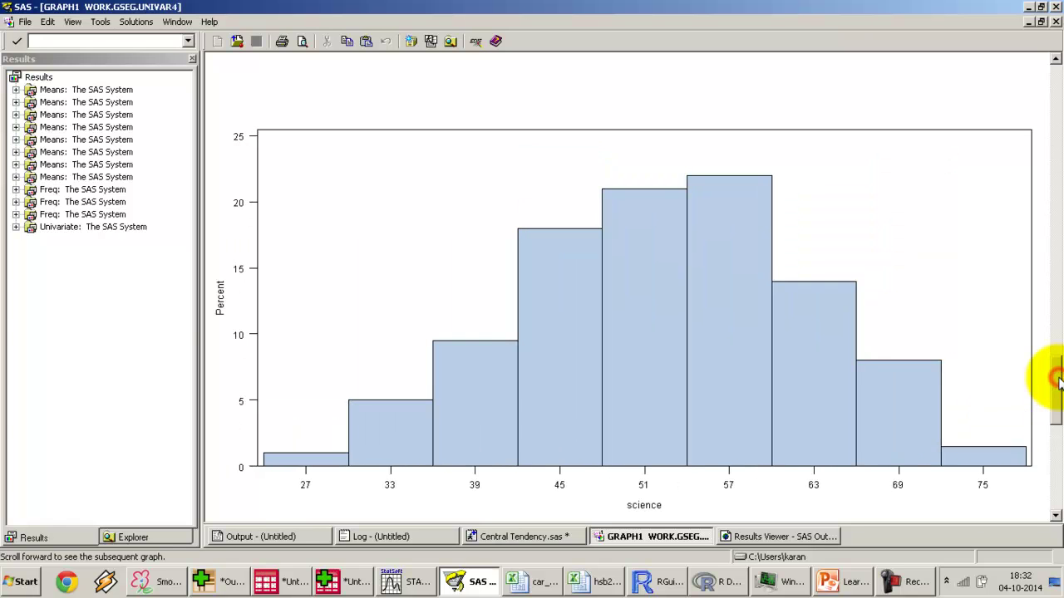
click(1056, 464)
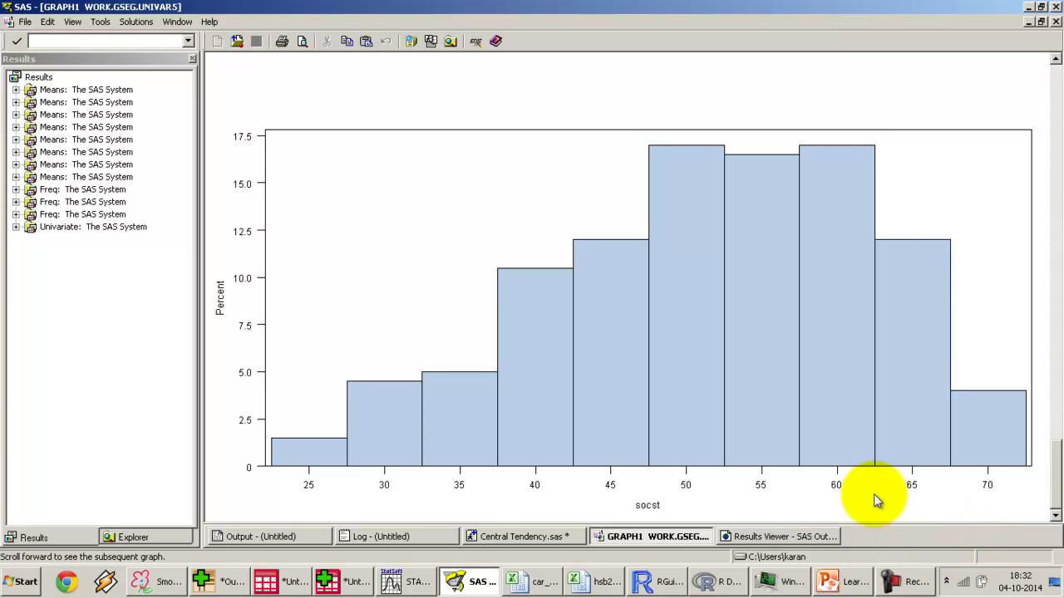
click(1059, 431)
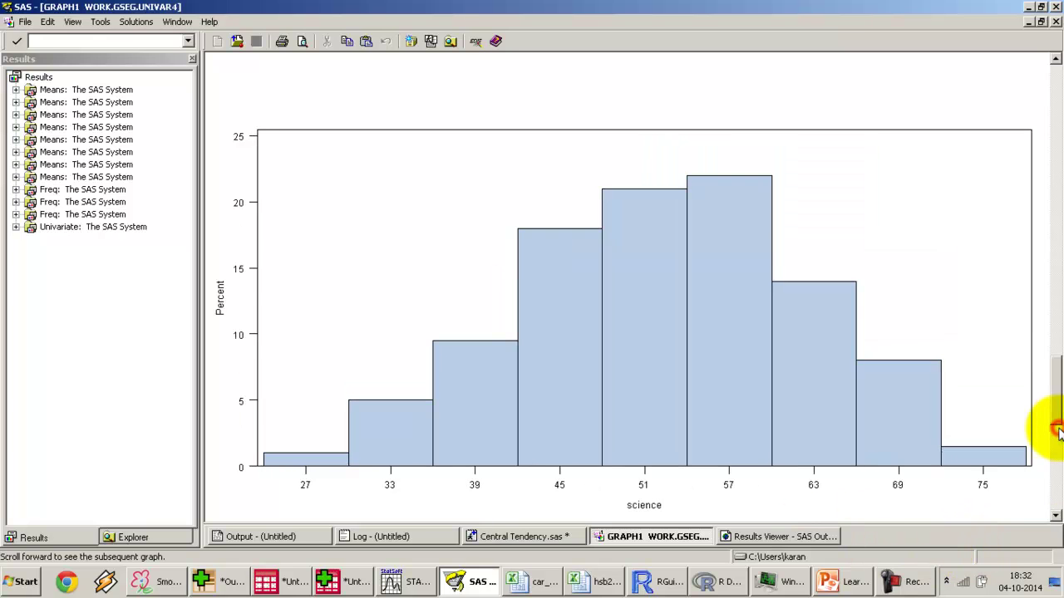
click(1057, 328)
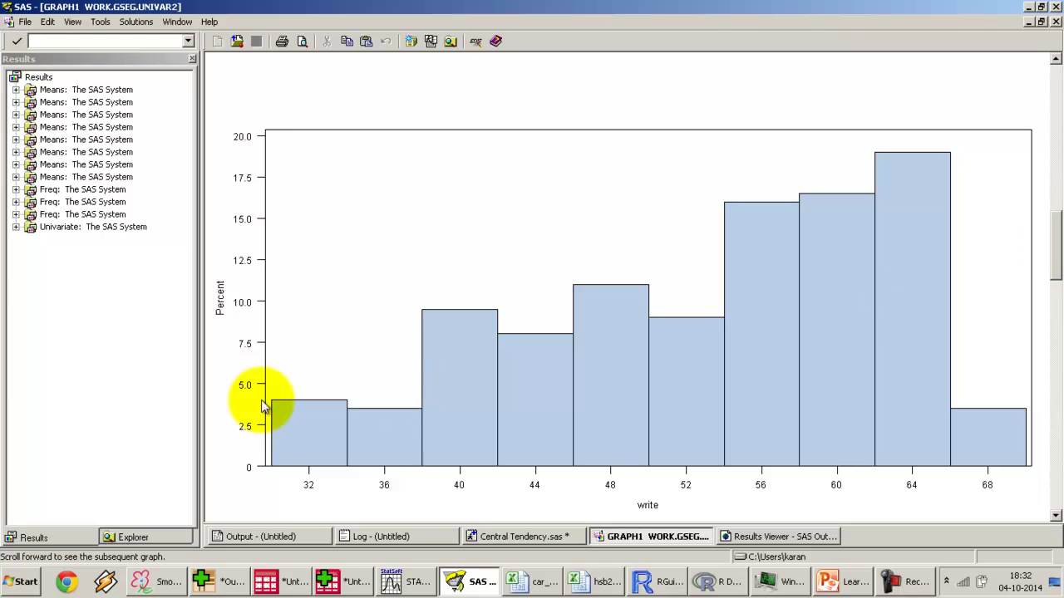
click(1057, 190)
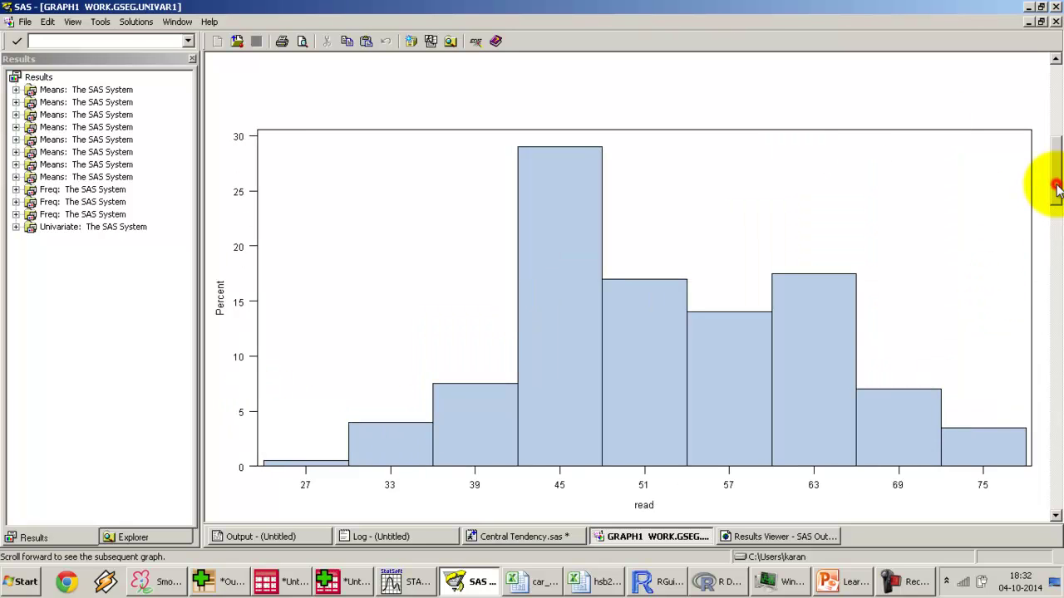
click(1056, 91)
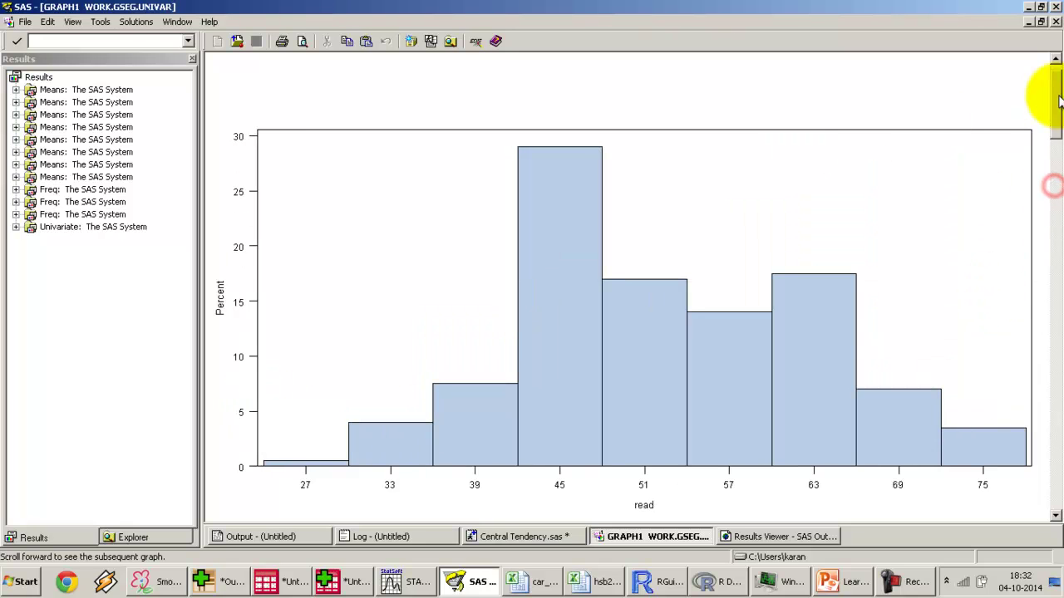
Page through the SAS histograms a second time, ending back on the read histogram
click(1057, 357)
click(1057, 358)
click(1057, 358)
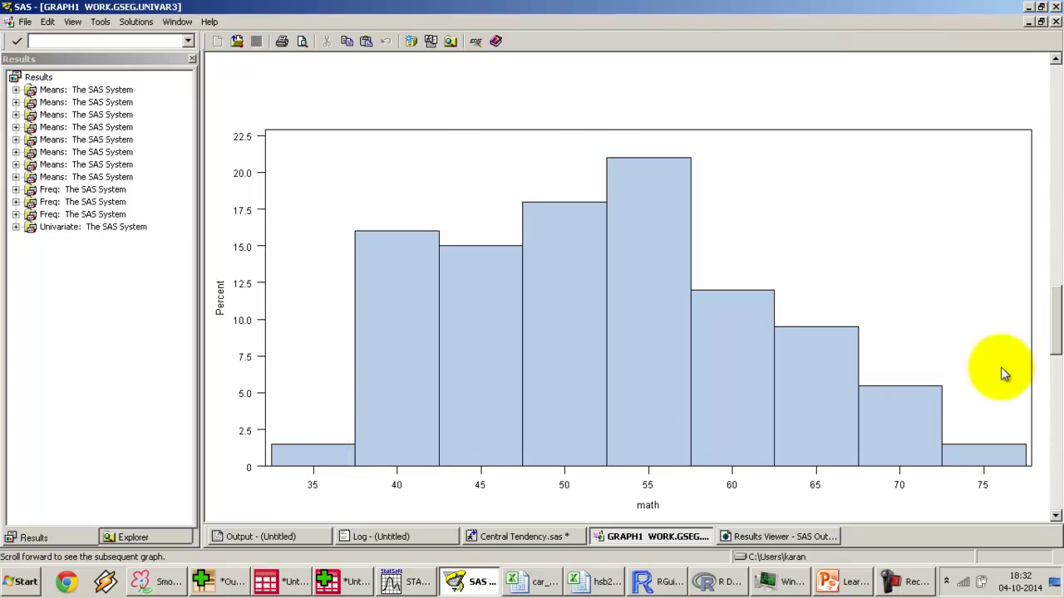
click(1053, 453)
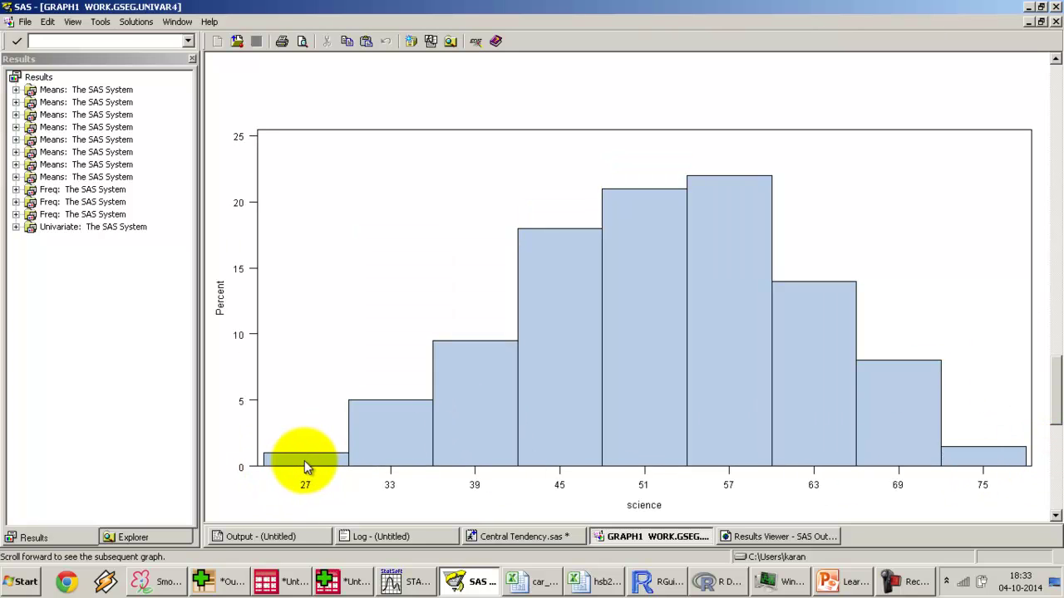
click(1053, 453)
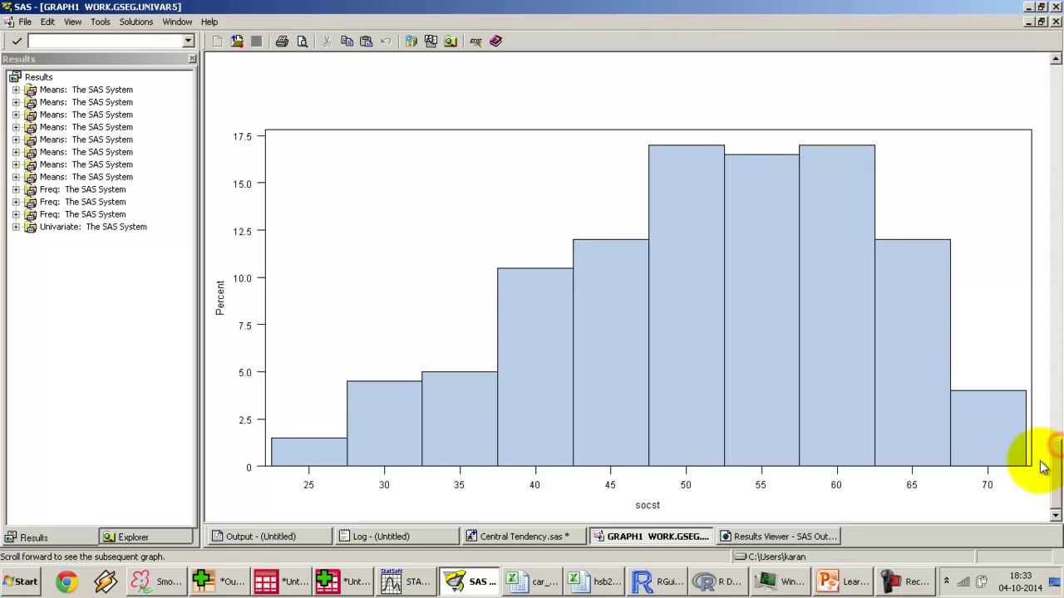
click(1055, 415)
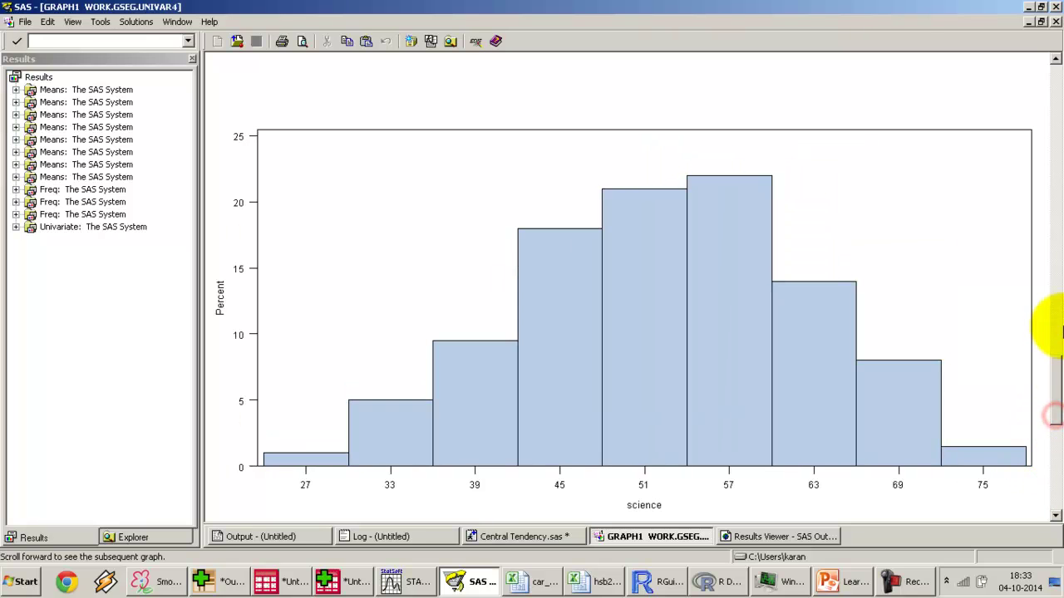
click(1057, 323)
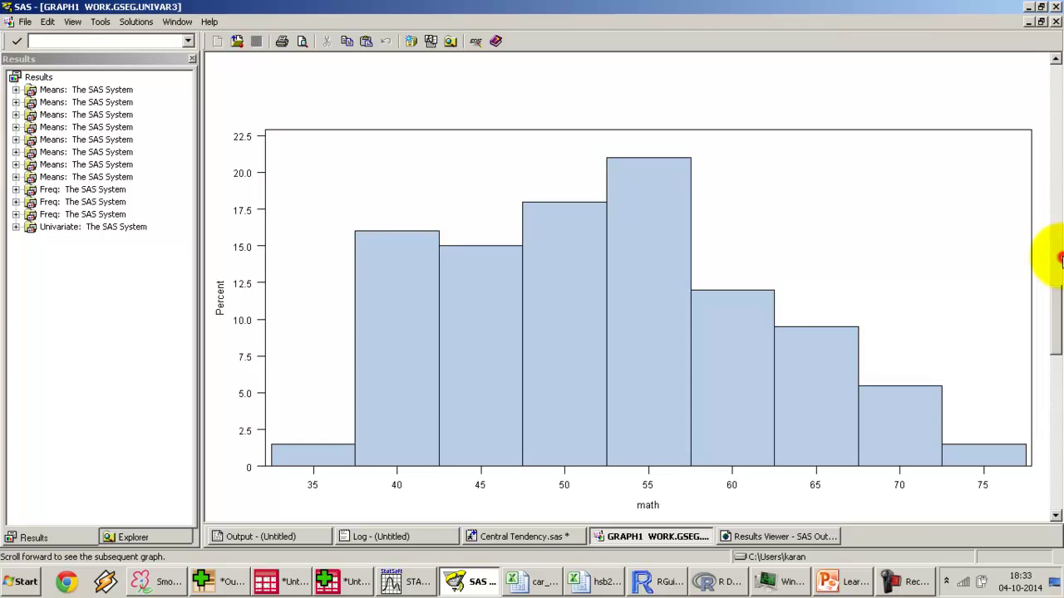
click(1058, 241)
click(1059, 188)
click(1055, 96)
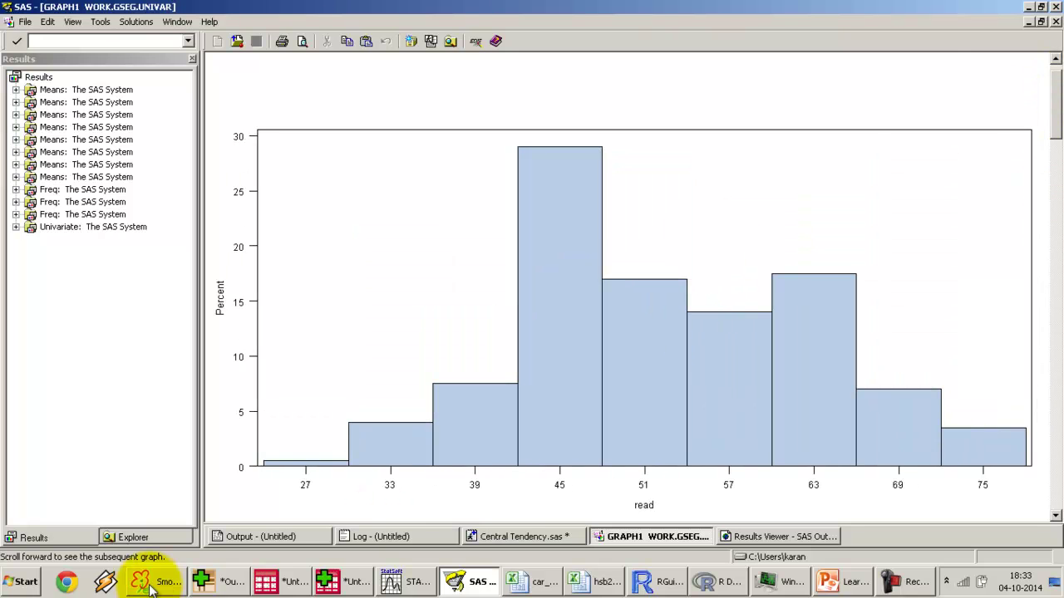
click(662, 583)
In Rattle's Explore Distributions, tick Histogram for write, math, science and socst and execute
click(708, 583)
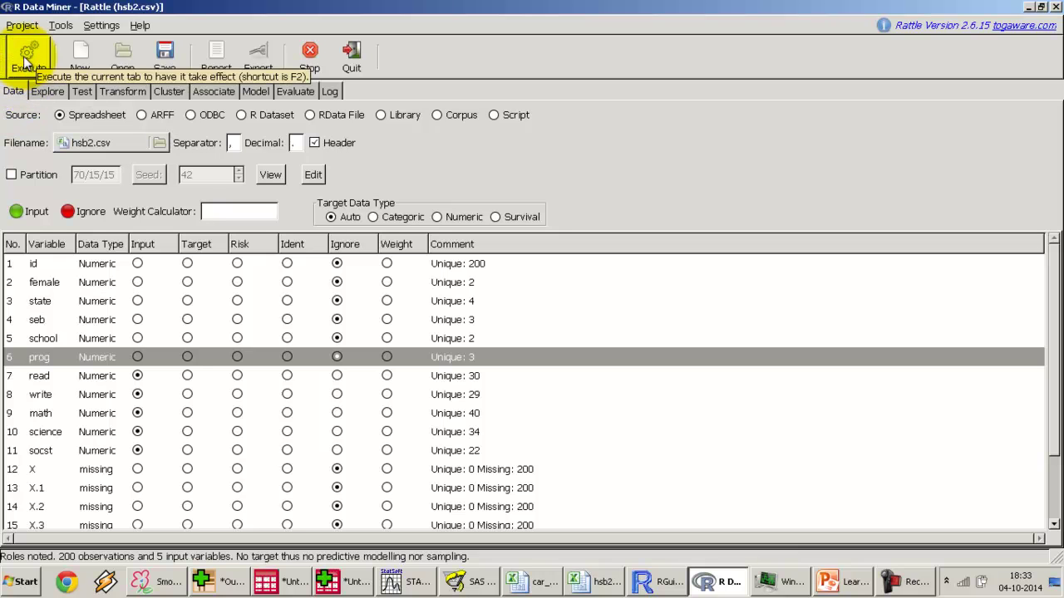
click(44, 89)
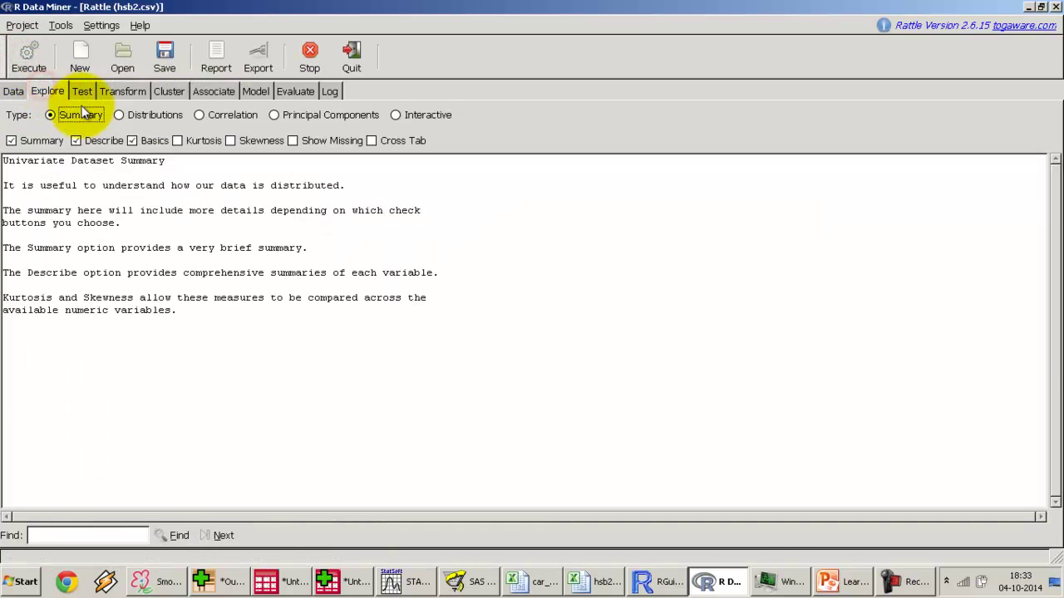
click(134, 118)
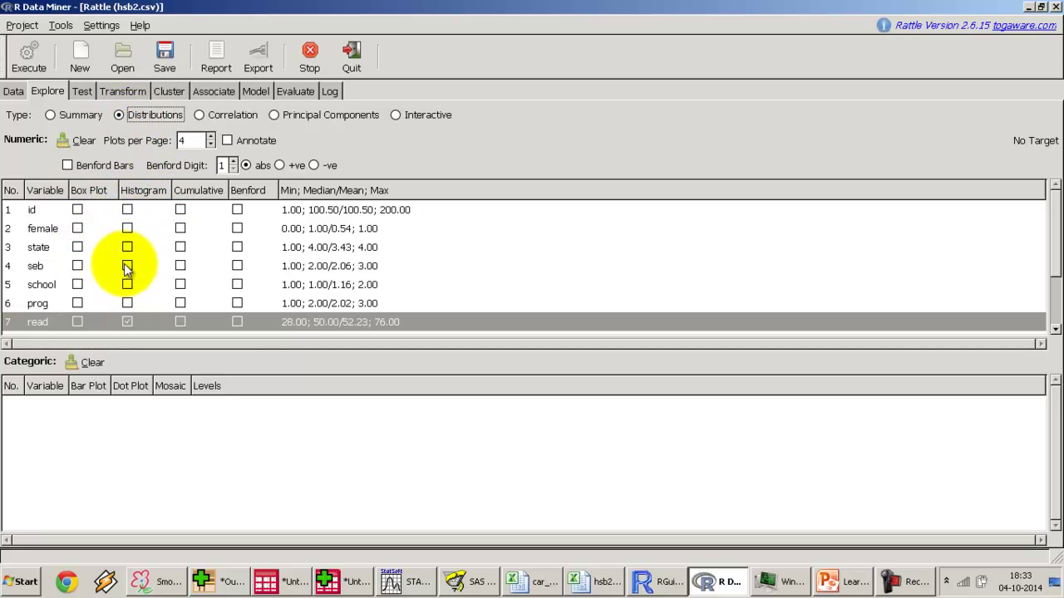
scroll(129, 270, down, 3)
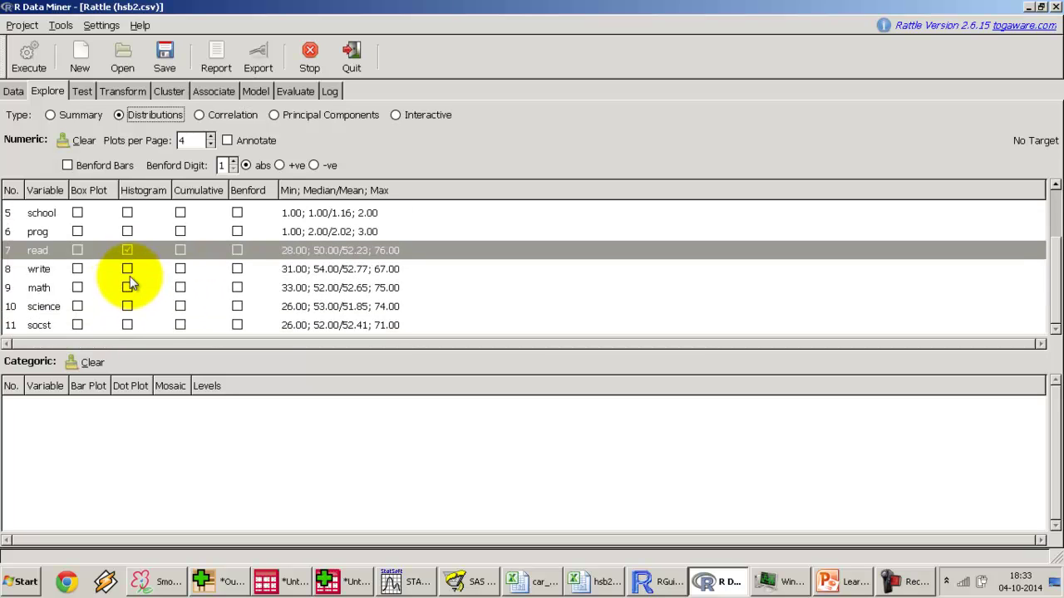
click(126, 267)
click(128, 288)
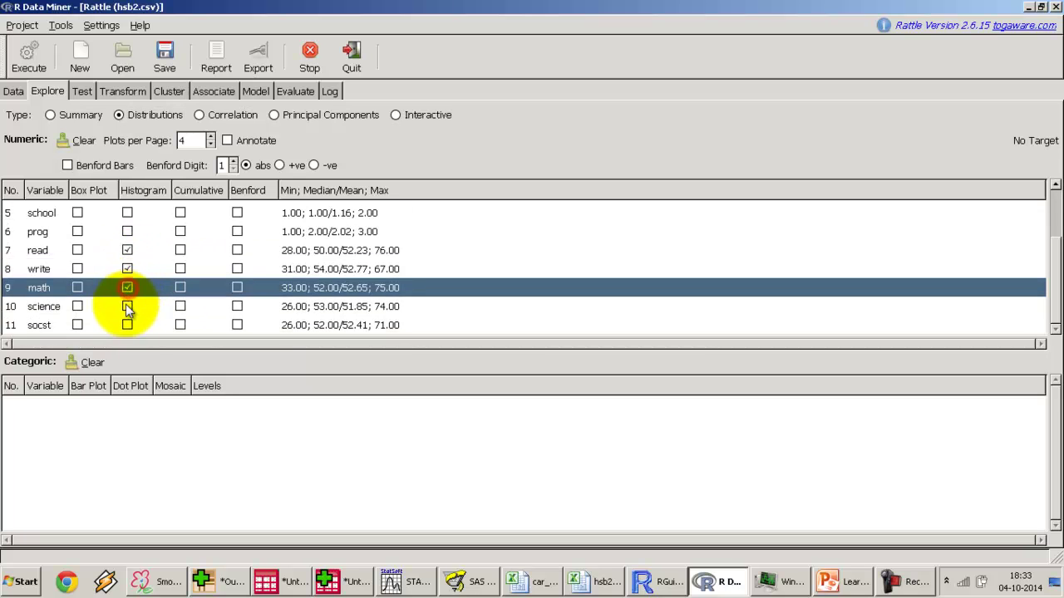
click(126, 305)
click(127, 325)
click(29, 58)
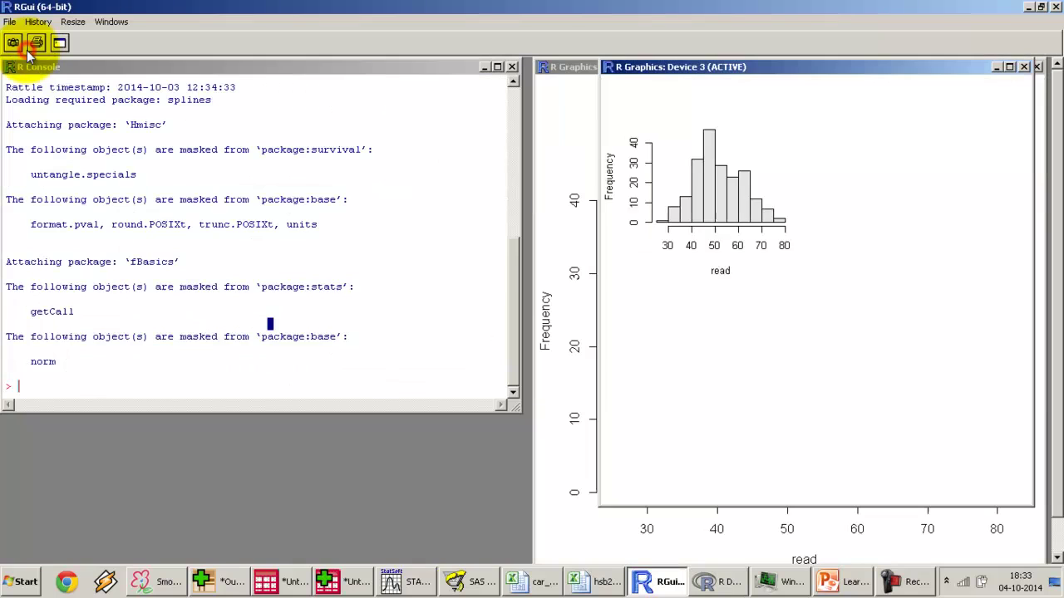
Close the separate socst and read histogram windows, keeping the multi-histogram Device 3 window
drag(823, 75, 415, 80)
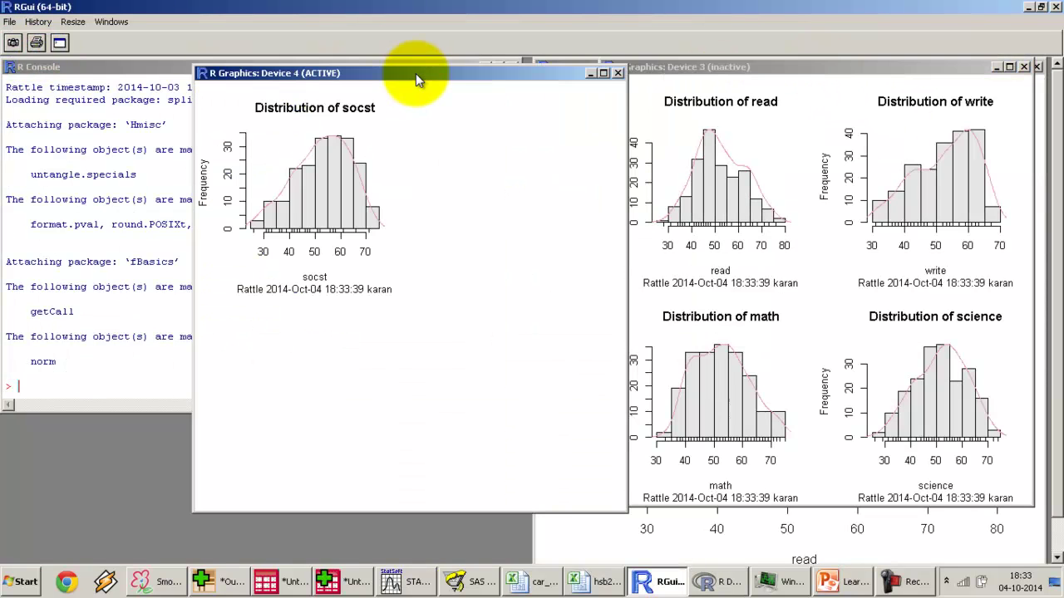
click(618, 74)
double_click(728, 63)
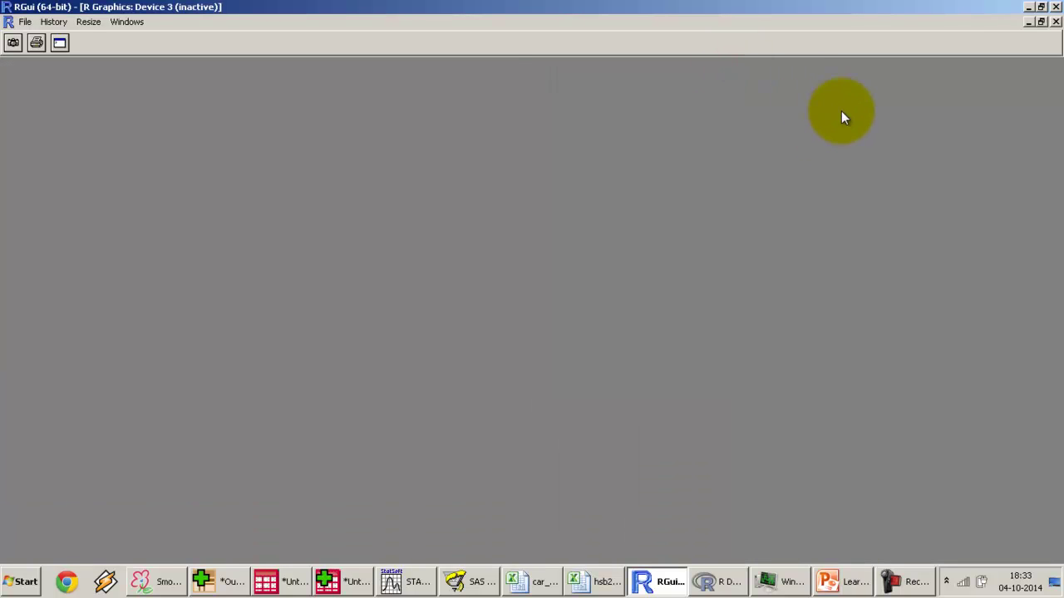
click(1042, 22)
click(878, 181)
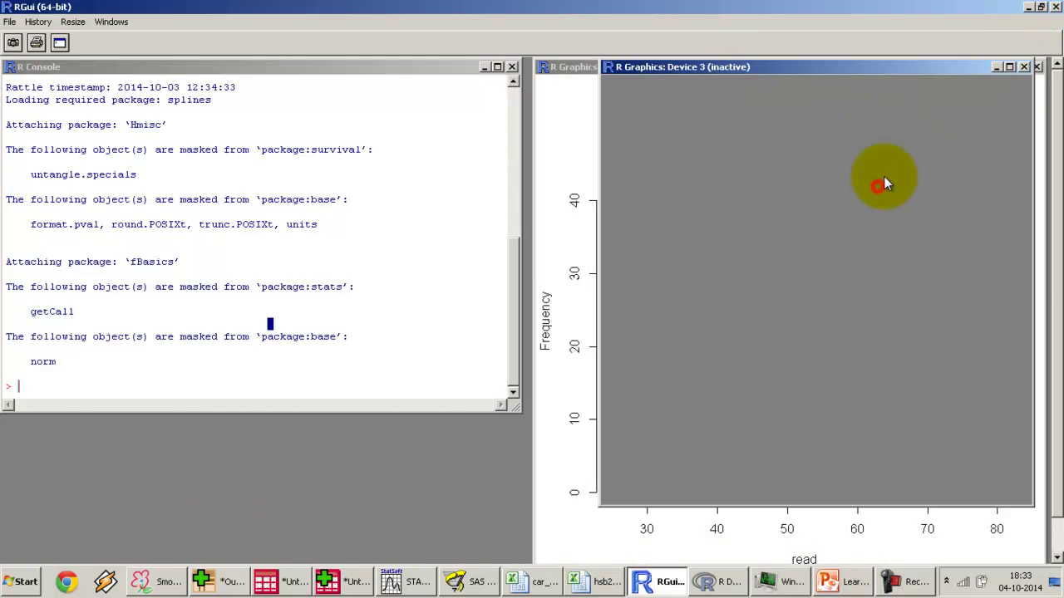
click(907, 67)
drag(908, 67, 570, 92)
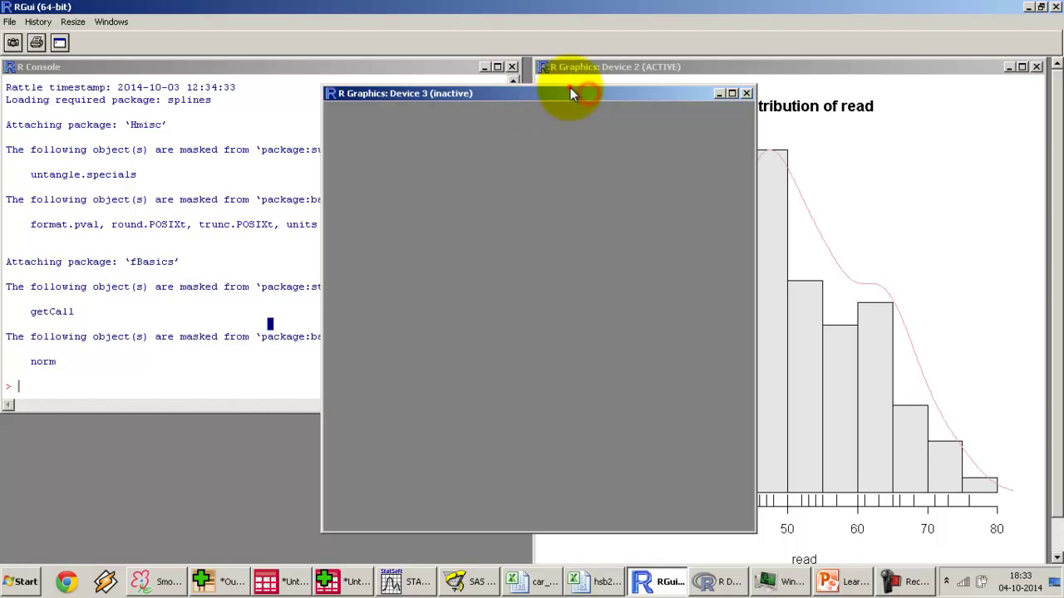
click(1036, 67)
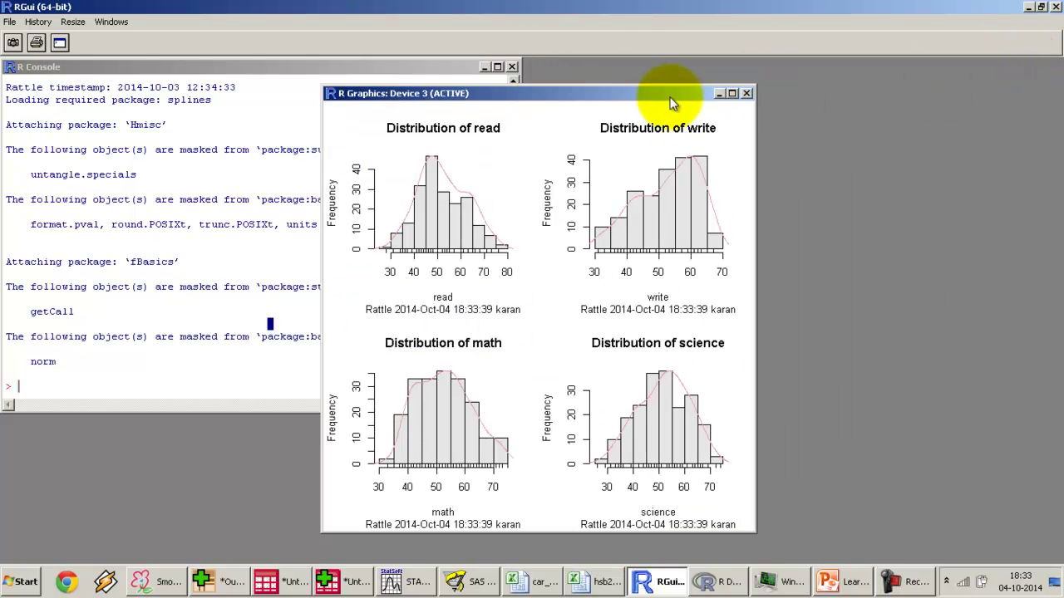
Resize and reposition the Device 3 graphics window beside the R console
drag(813, 62, 835, 81)
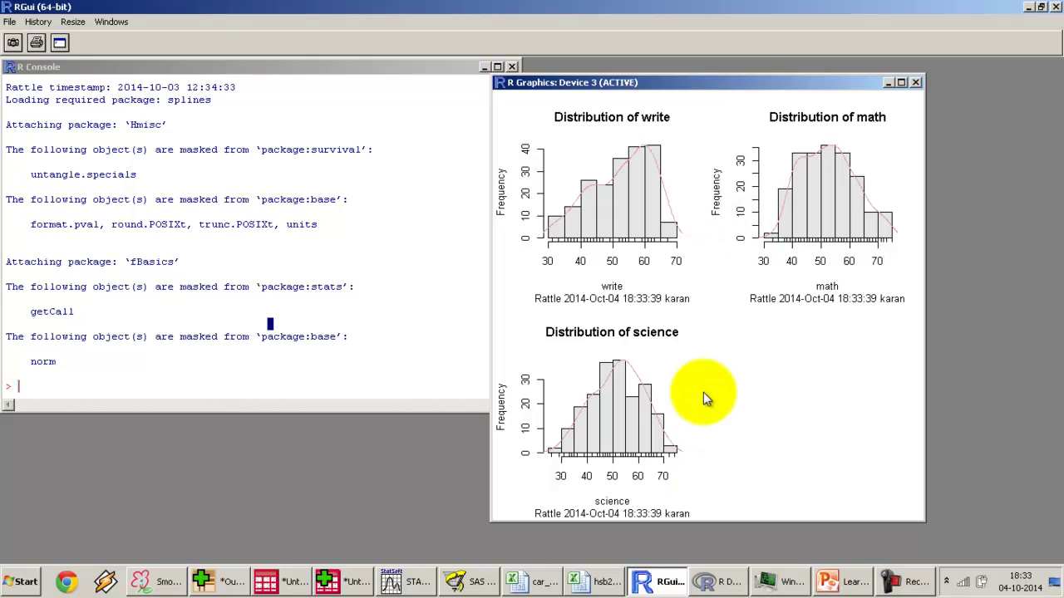
click(900, 83)
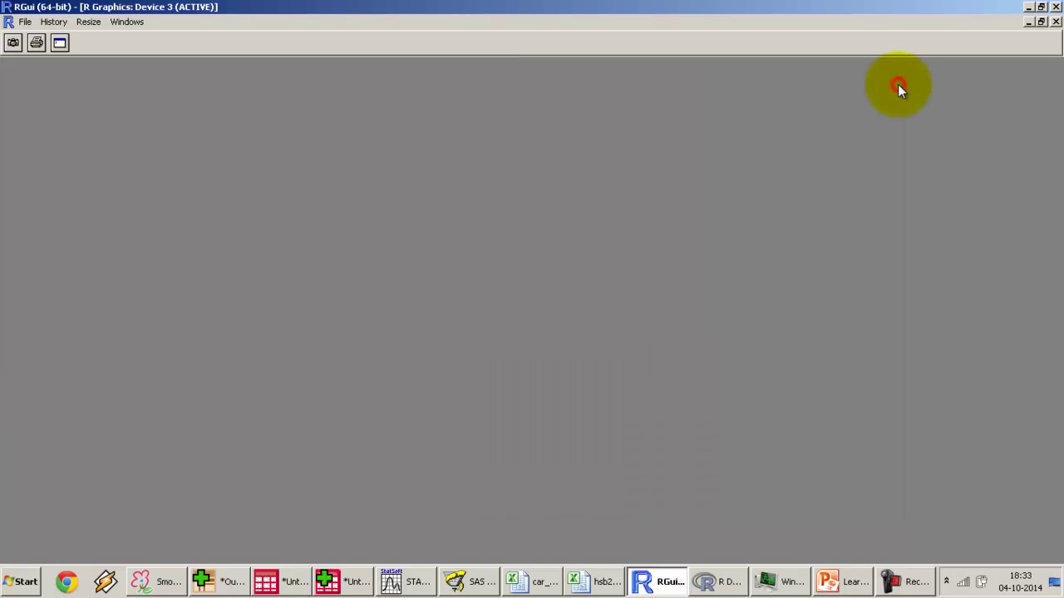
click(925, 121)
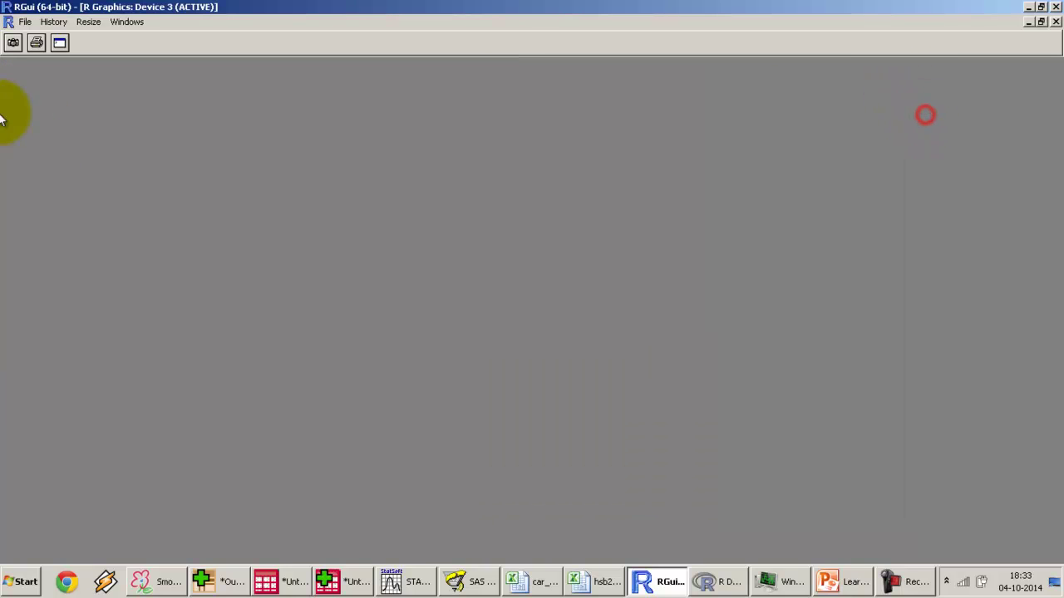
click(1040, 23)
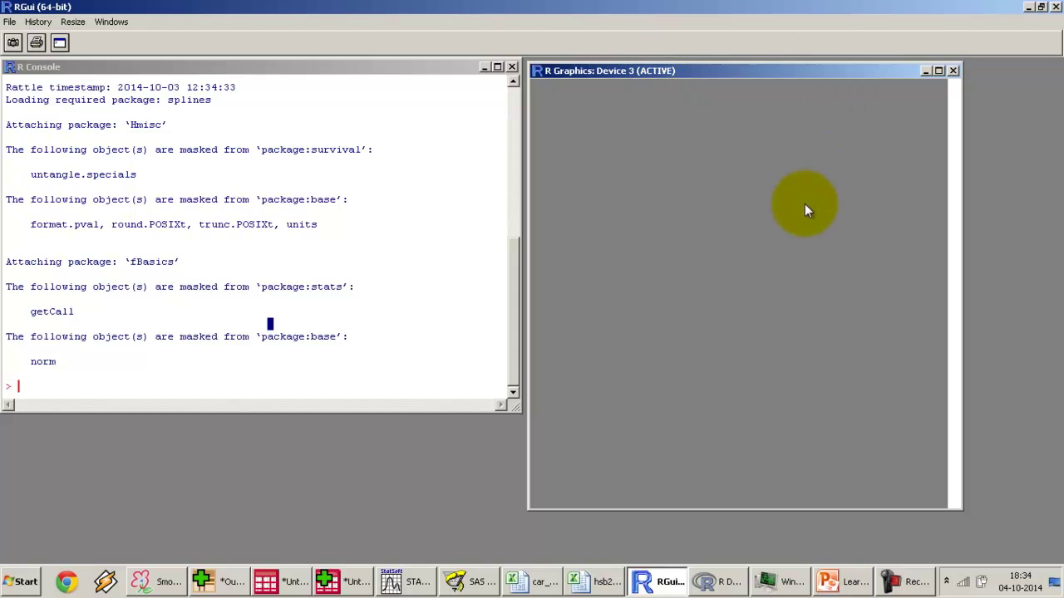
click(926, 71)
click(99, 554)
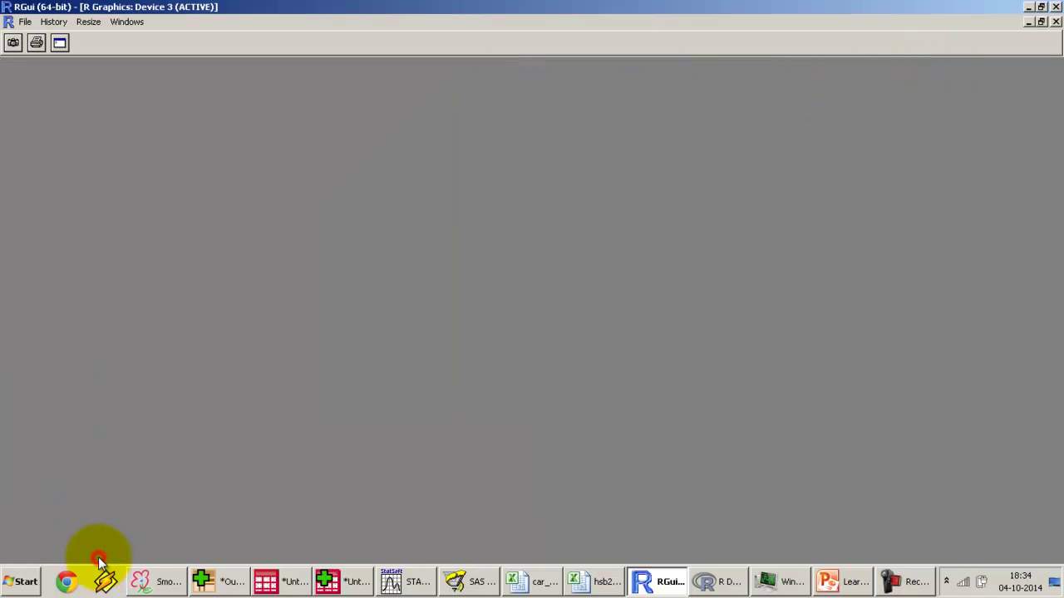
click(1041, 22)
drag(629, 73, 669, 78)
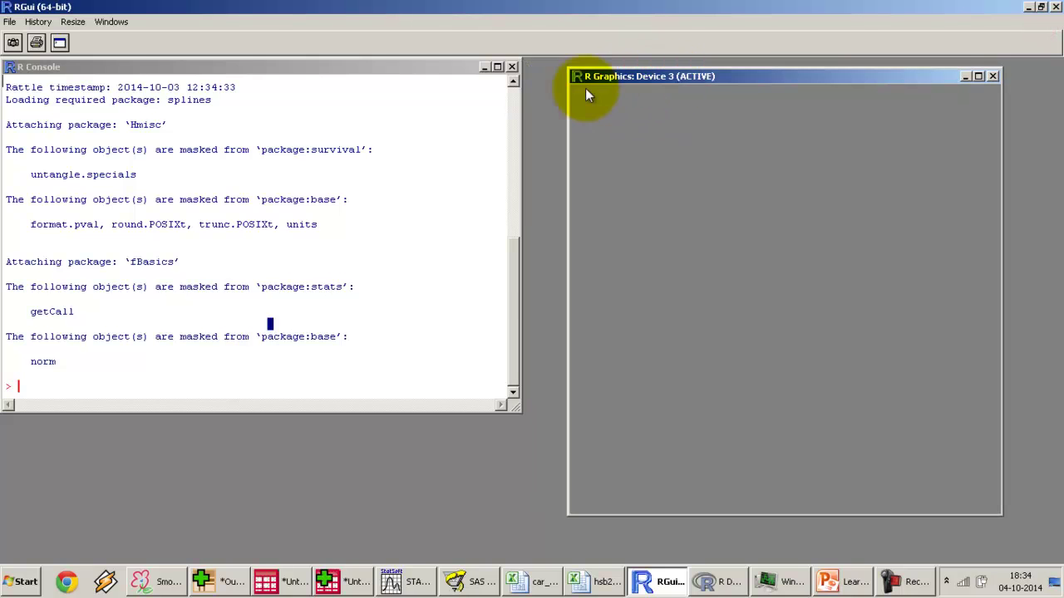
Move Rattle out of the way to bring the SAS read histogram back into view
click(719, 581)
click(720, 582)
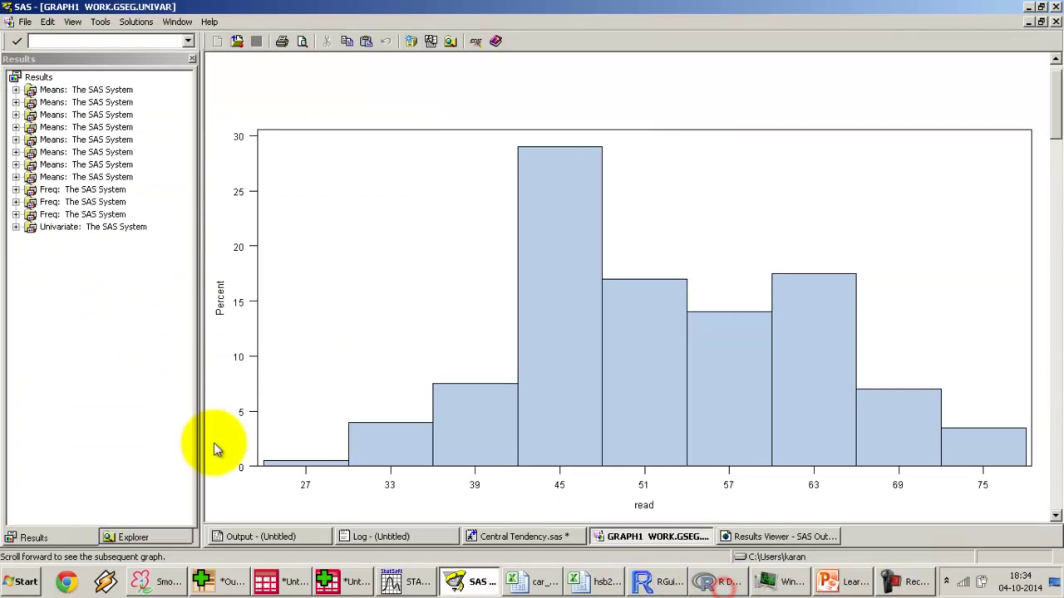
click(220, 581)
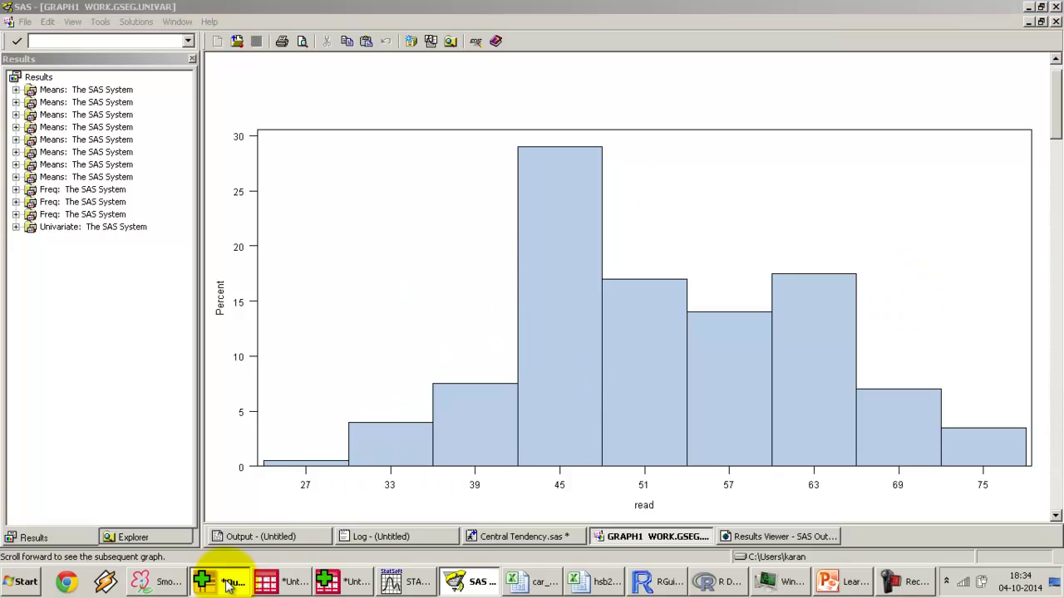
Compare the read and math histograms in the SPSS Output Viewer, then show the Measures of Dispersion slide
scroll(669, 402, up, 3)
scroll(674, 408, down, 1)
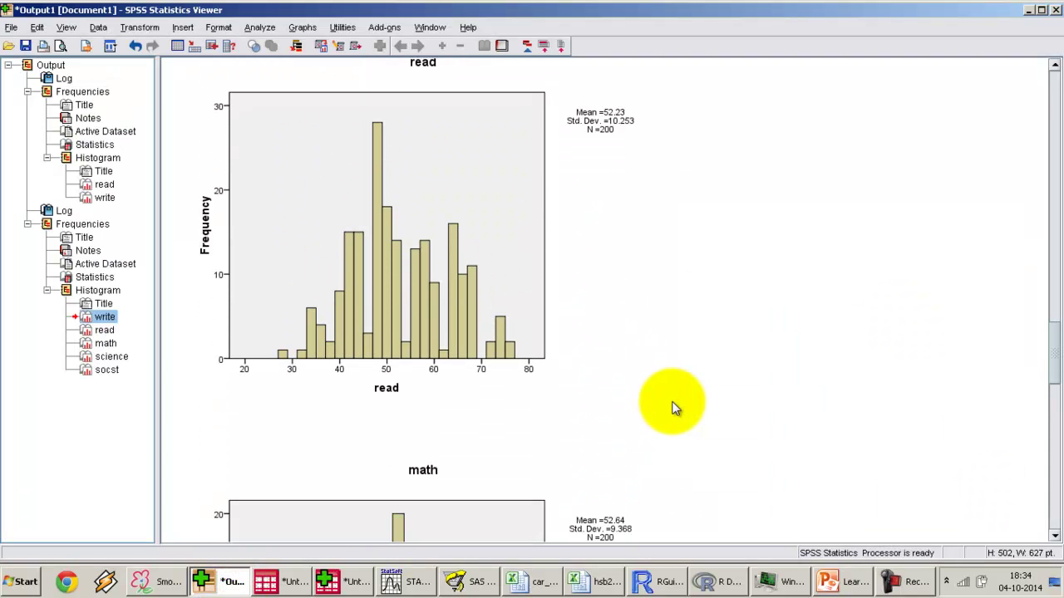
scroll(389, 257, up, 2)
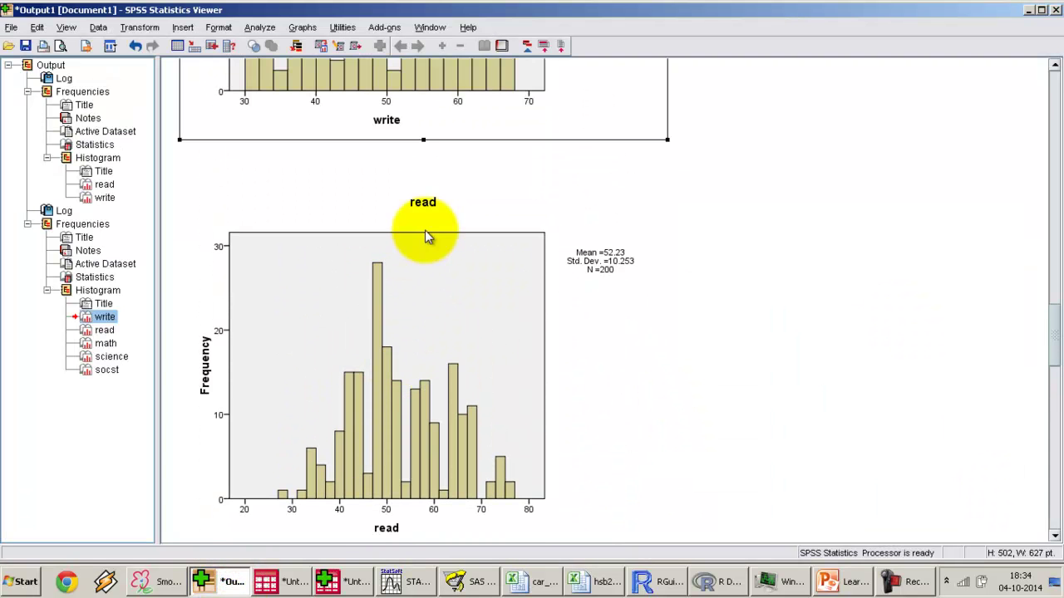
scroll(473, 335, down, 2)
click(468, 333)
scroll(490, 345, up, 5)
scroll(507, 349, down, 10)
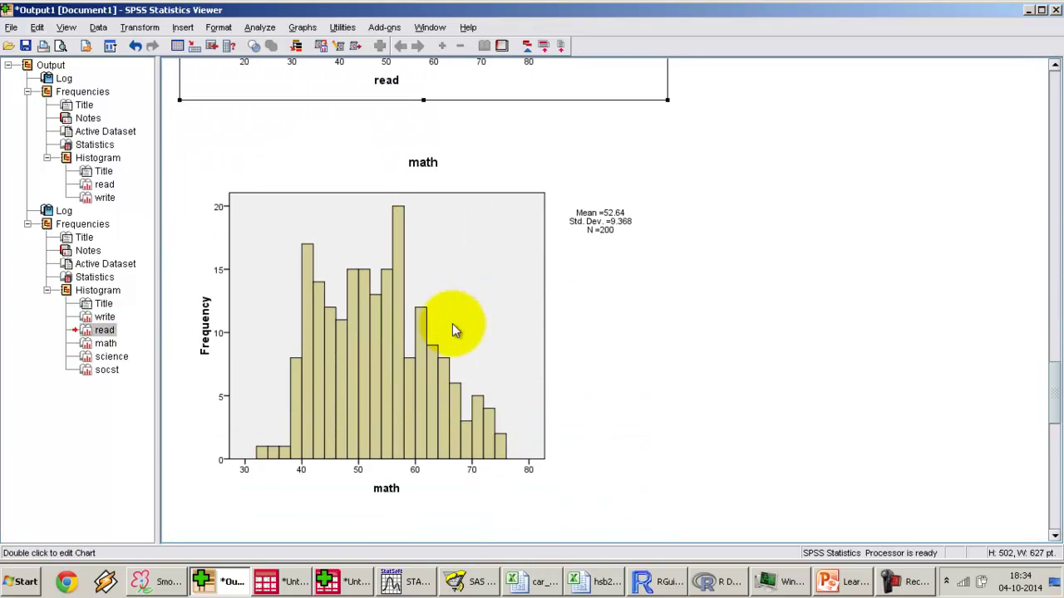
scroll(465, 404, up, 8)
scroll(465, 404, down, 10)
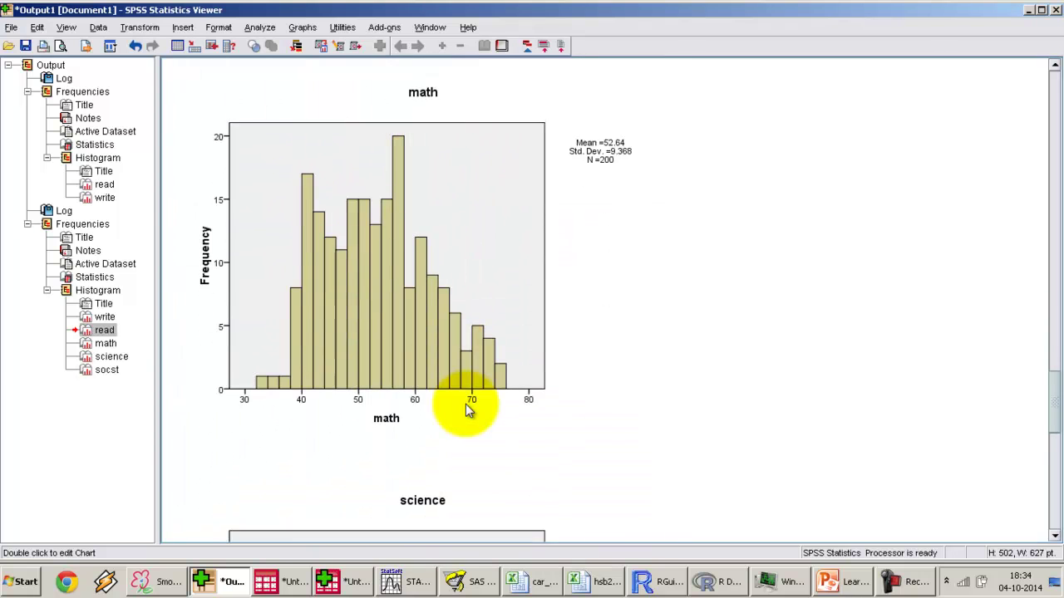
scroll(466, 404, up, 5)
scroll(466, 406, up, 7)
scroll(466, 407, down, 9)
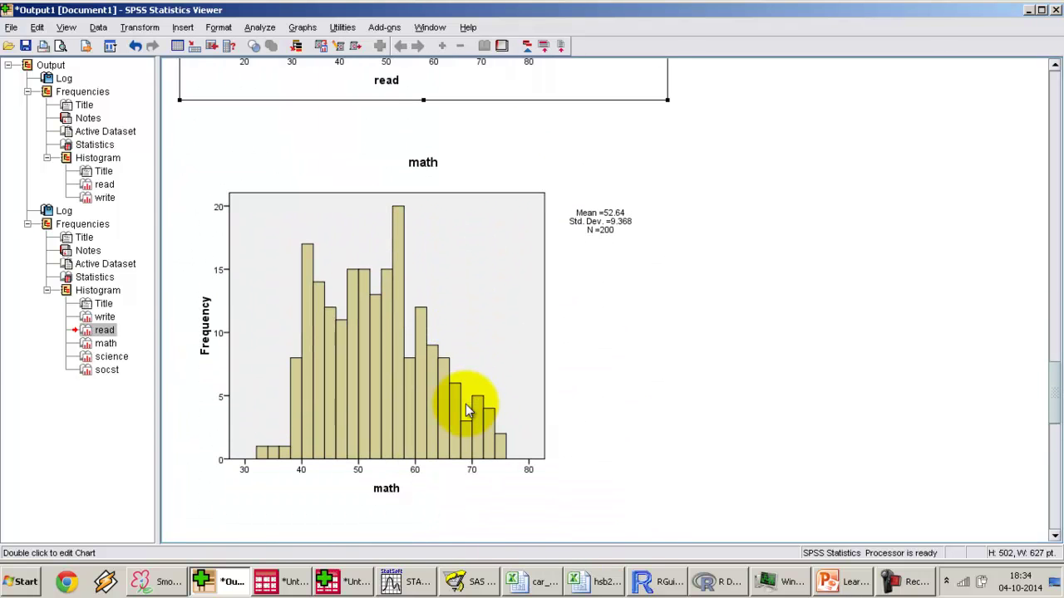
scroll(466, 404, up, 6)
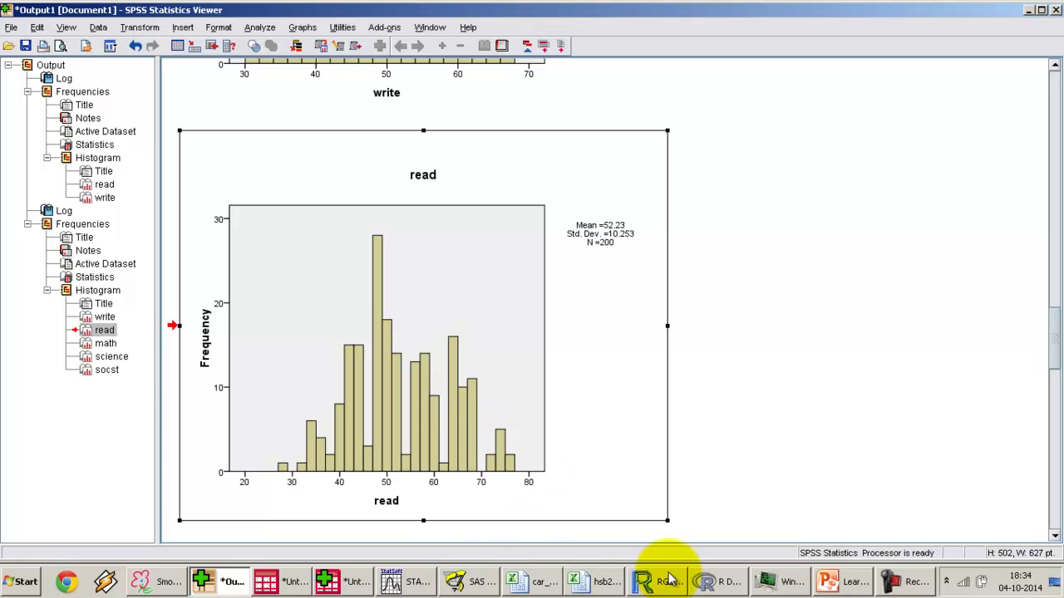
click(831, 581)
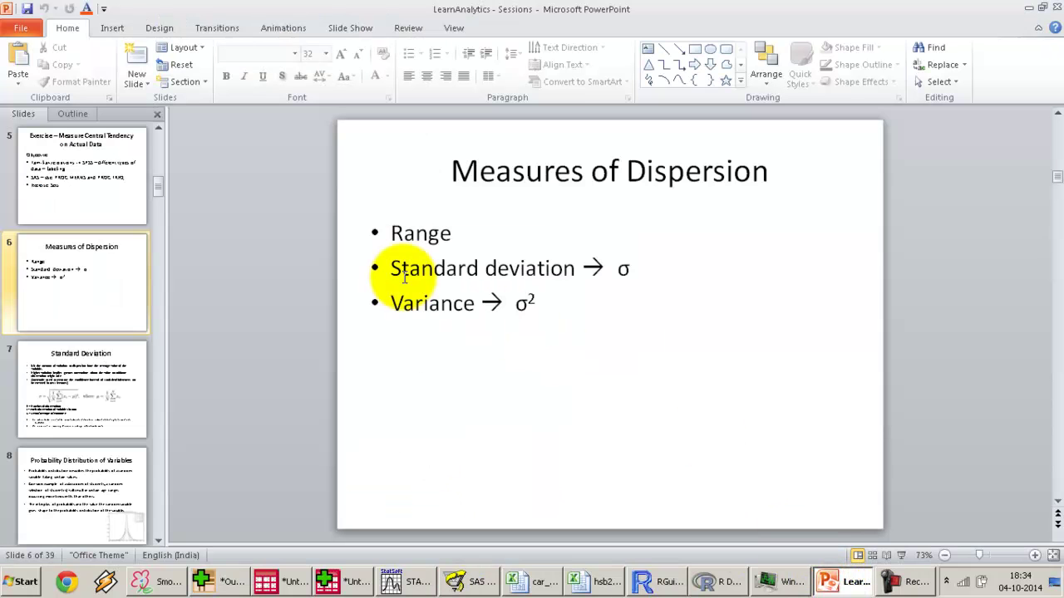